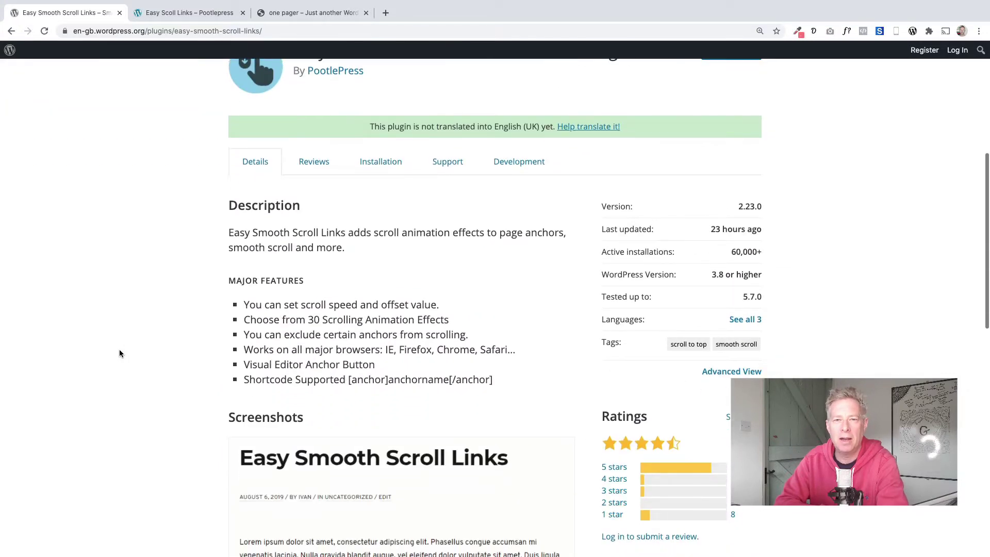
Open the Easy Smooth Scroll Links plugin's Advanced View to see its statistics
left_click(724, 378)
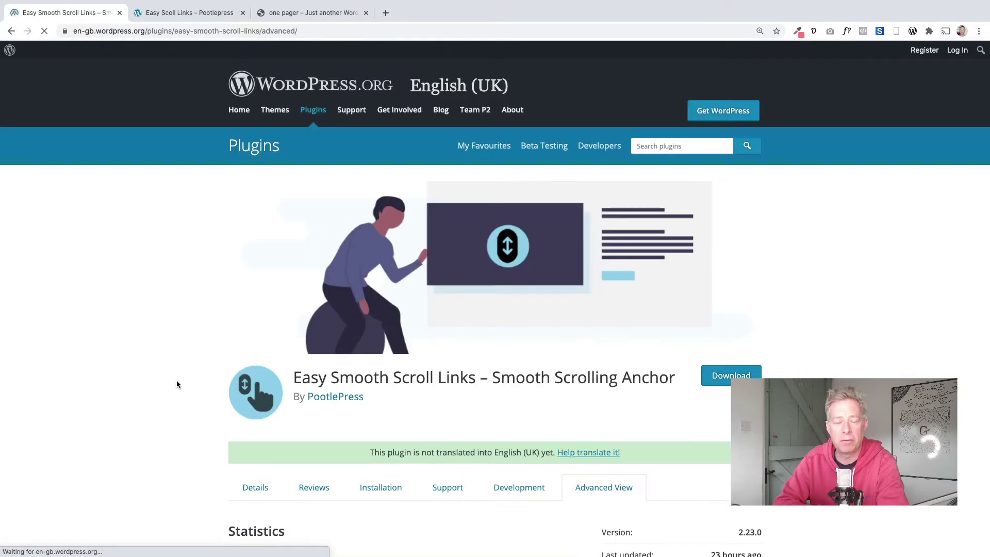
Test the one pager's Our team, FAQ, Get in touch and back-to-top links, then return to Pootlepress admin
scroll(177, 379, "down", 5)
key("super+3")
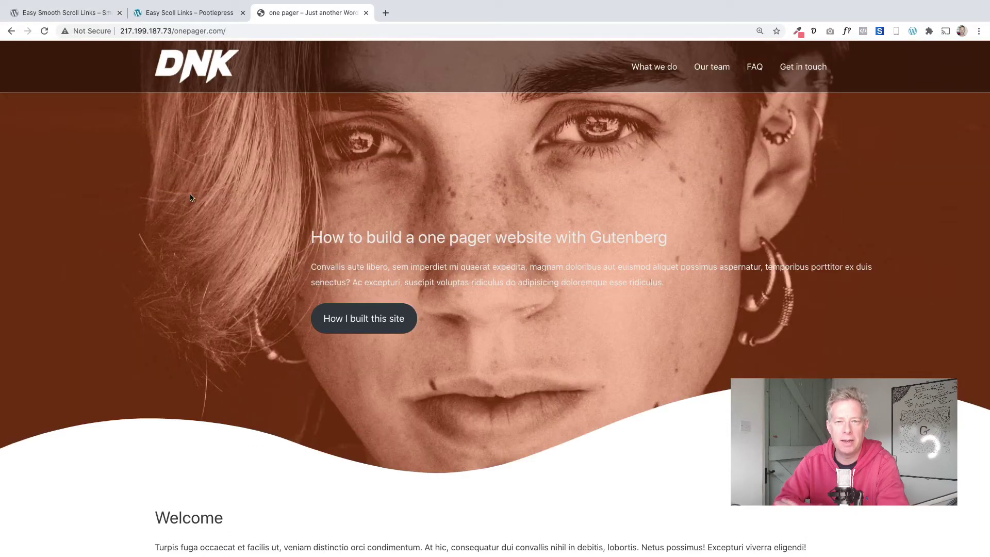
left_click(710, 69)
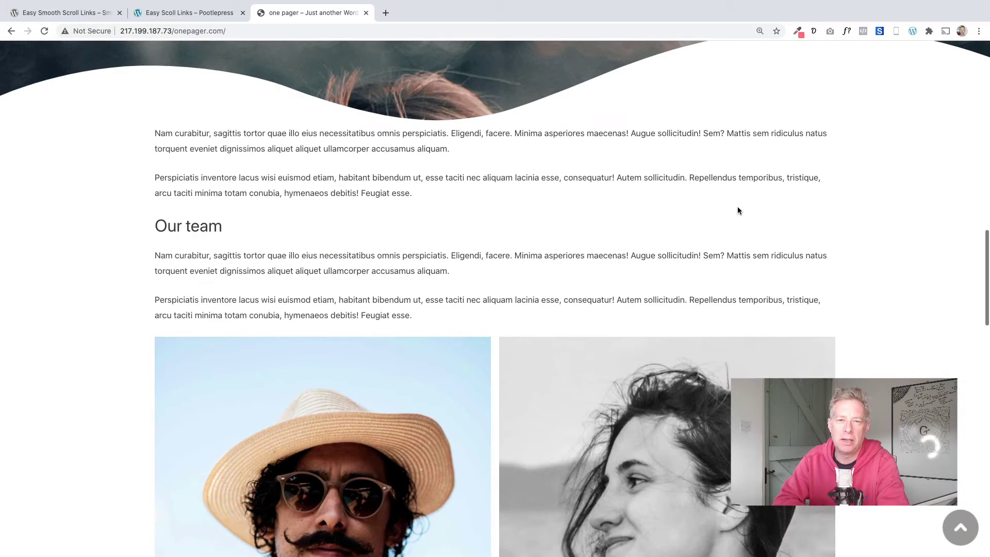
scroll(737, 210, "up", 15)
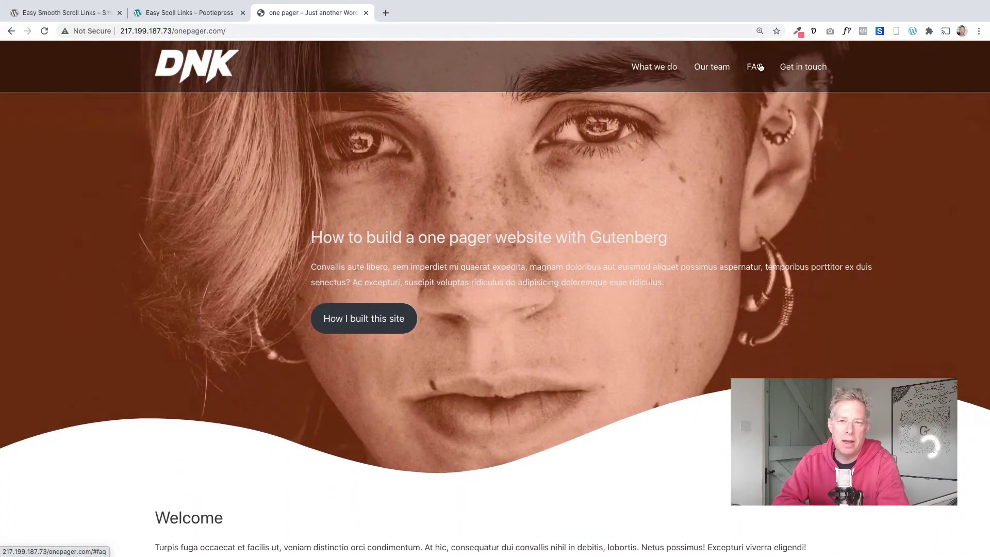
left_click(756, 67)
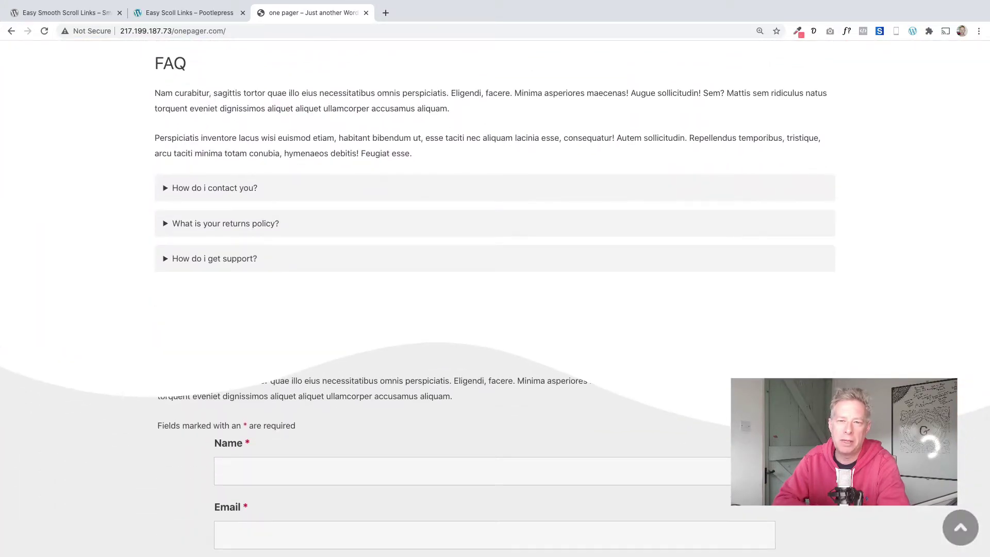
scroll(802, 129, "up", 10)
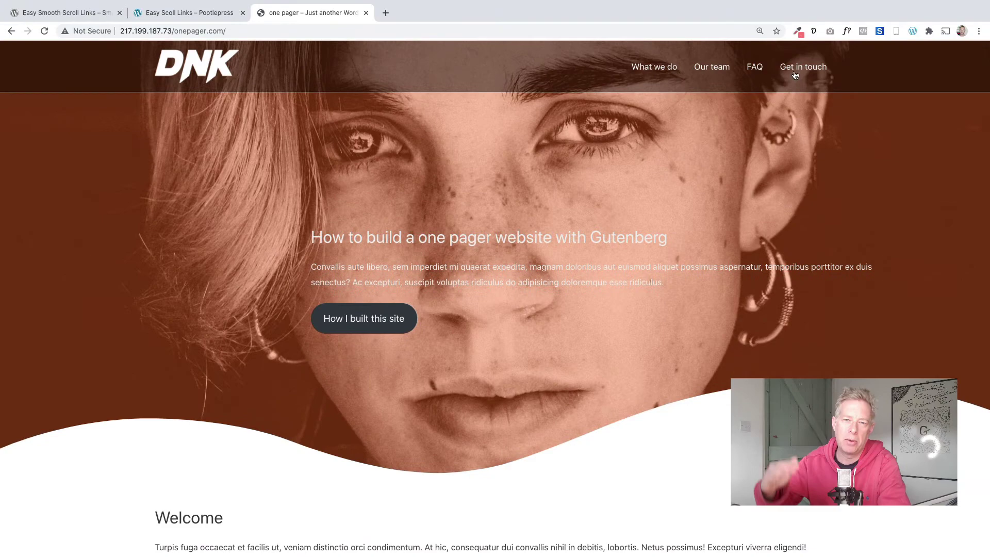
left_click(795, 72)
left_click(961, 529)
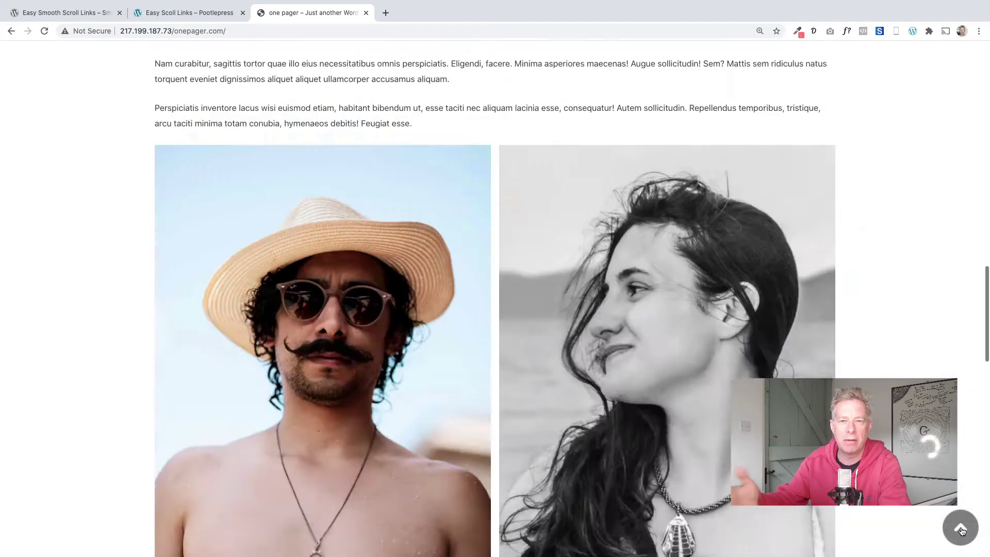
left_click(189, 12)
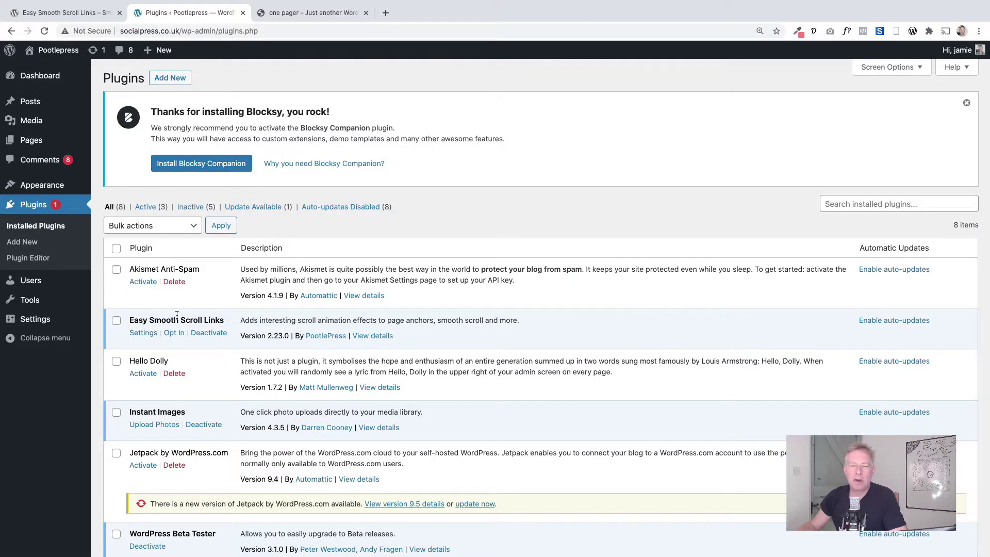
Open the Easy Smooth Scroll Links settings and dismiss the Blocksy installation notice
left_click_drag(223, 321, 139, 318)
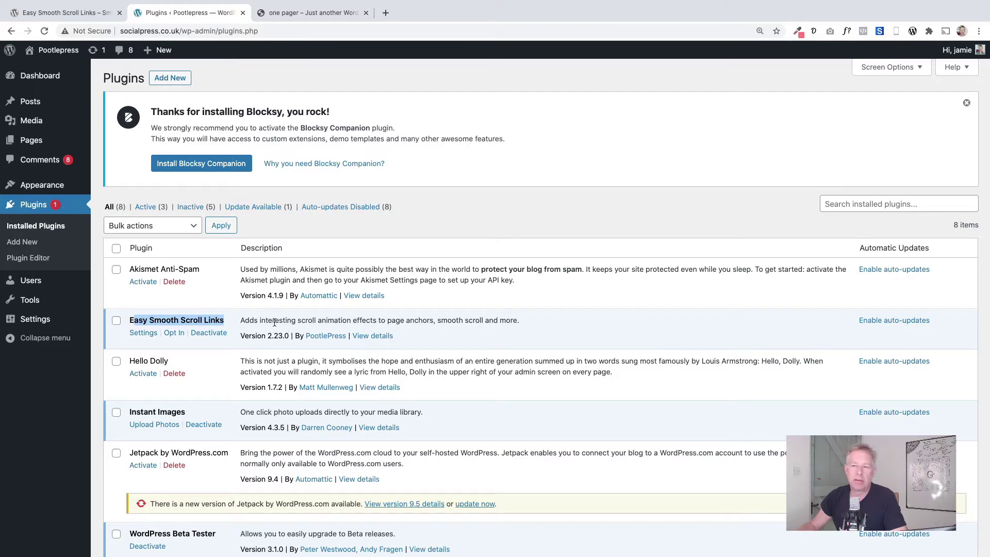
left_click_drag(230, 322, 129, 324)
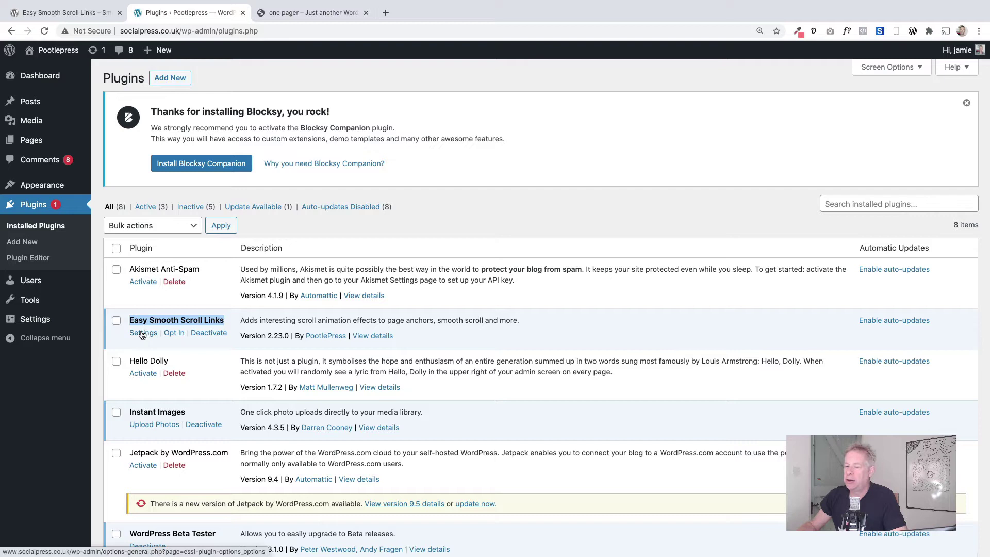
left_click(142, 333)
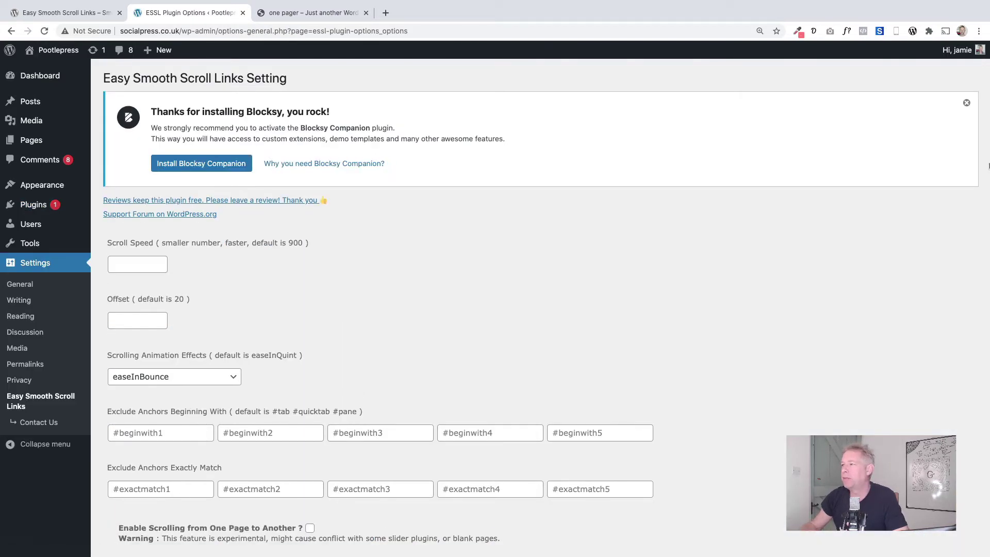
left_click(966, 102)
Check the Scrolling Animation Effects dropdown, leaving it at easeInBounce
mouse_move(103, 141)
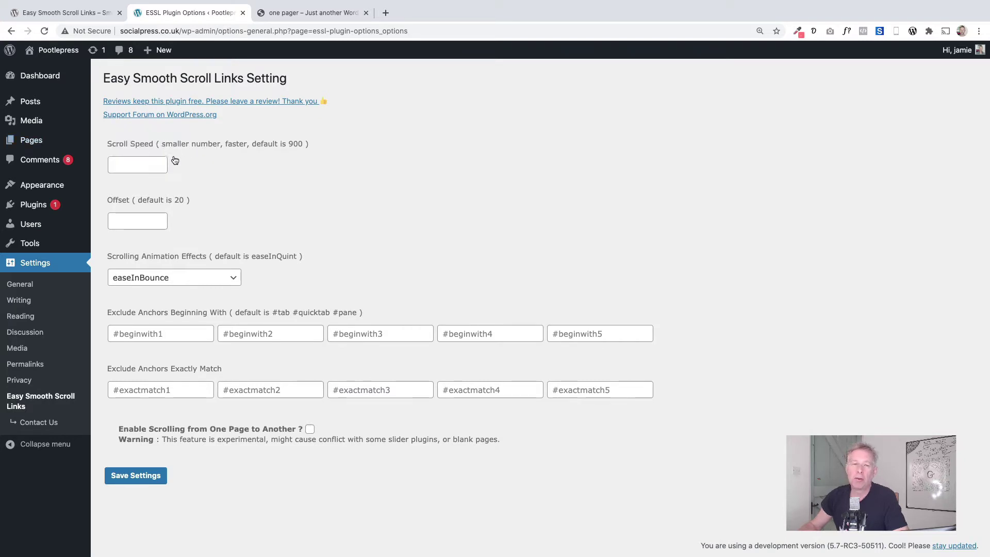
right_click(172, 154)
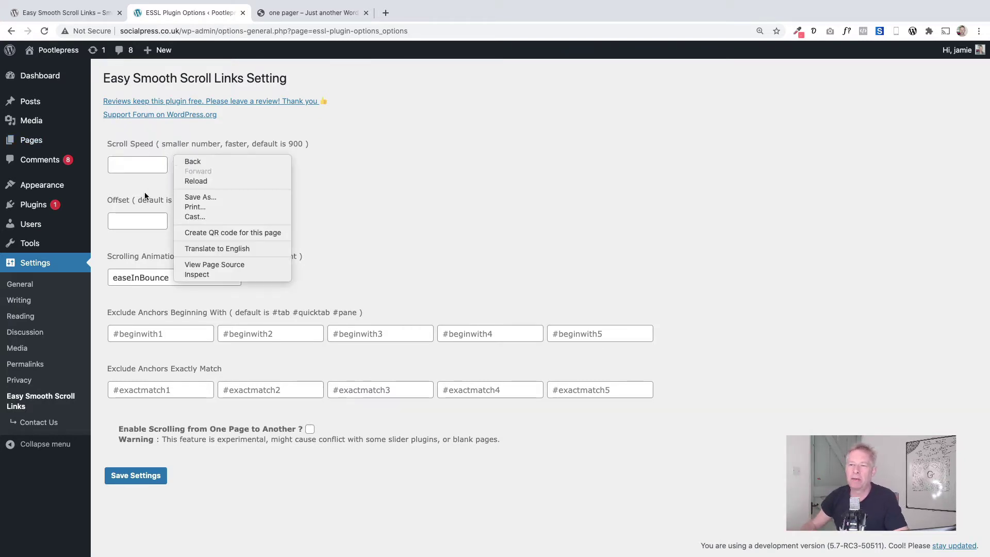
left_click(147, 200)
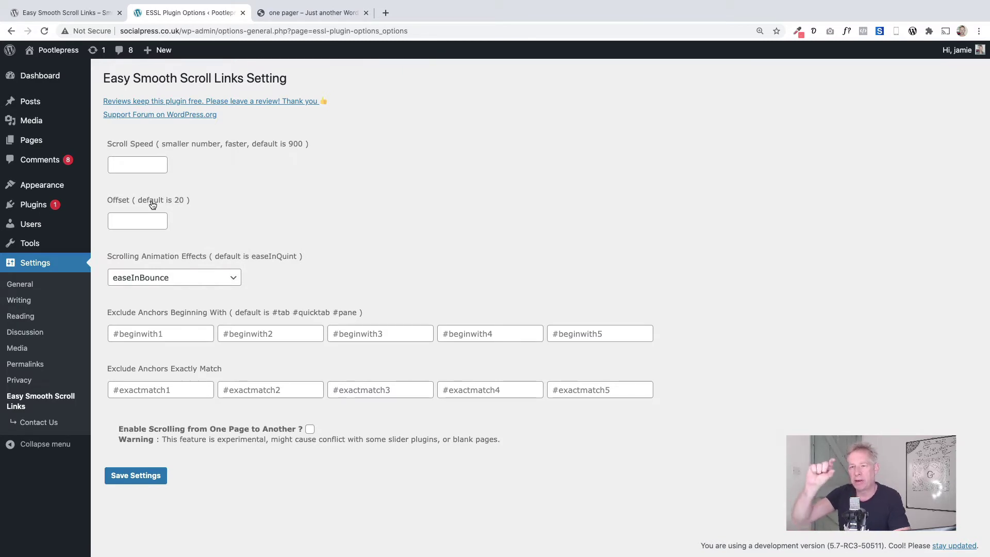
left_click(198, 283)
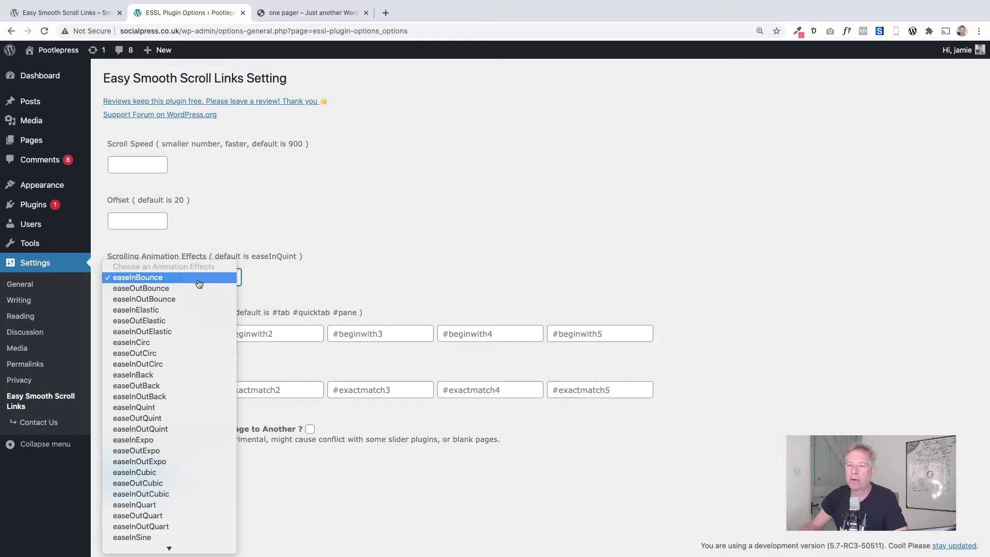
left_click(199, 283)
left_click(198, 282)
left_click(199, 282)
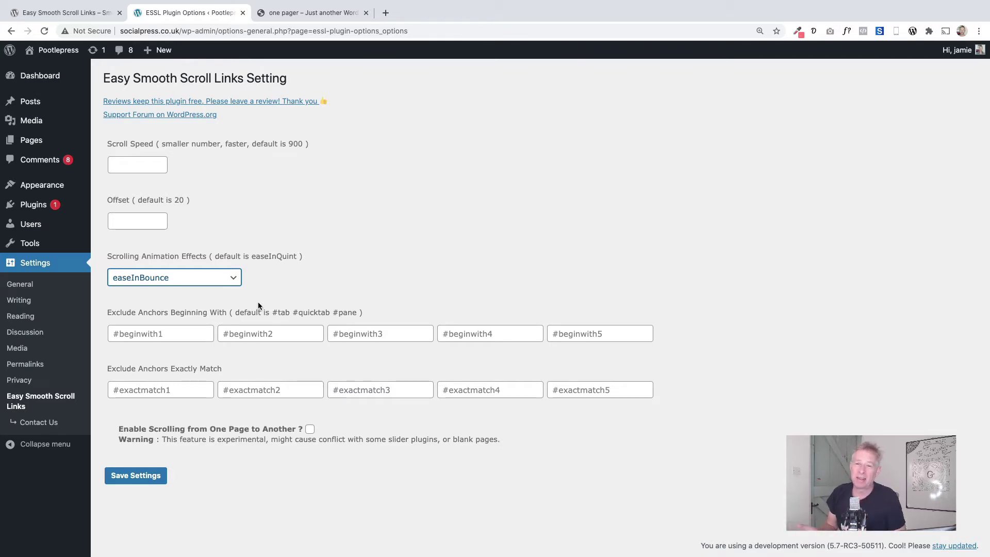
Test the Easy Scoll Links page's Meet the team link live, then reopen the page in the editor
left_click(32, 140)
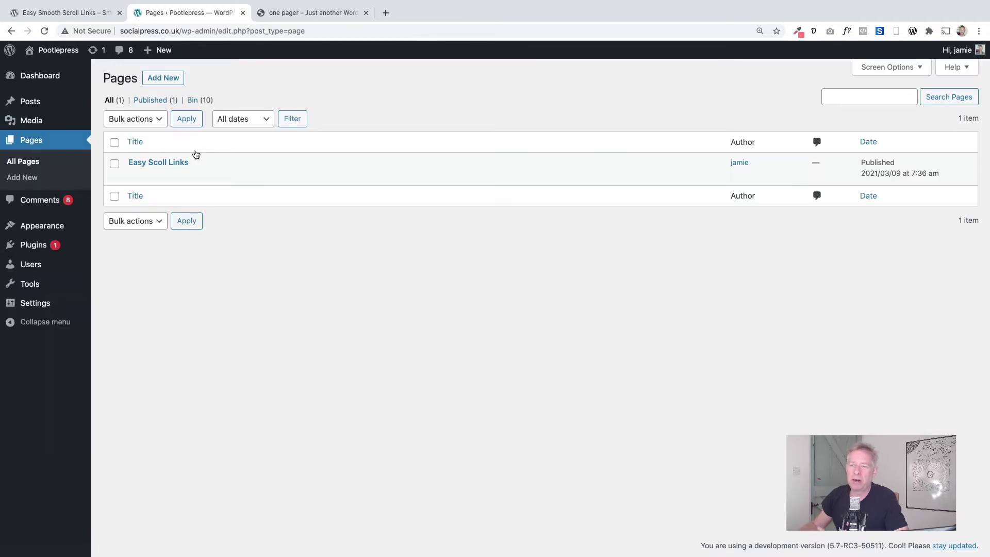
left_click(135, 176)
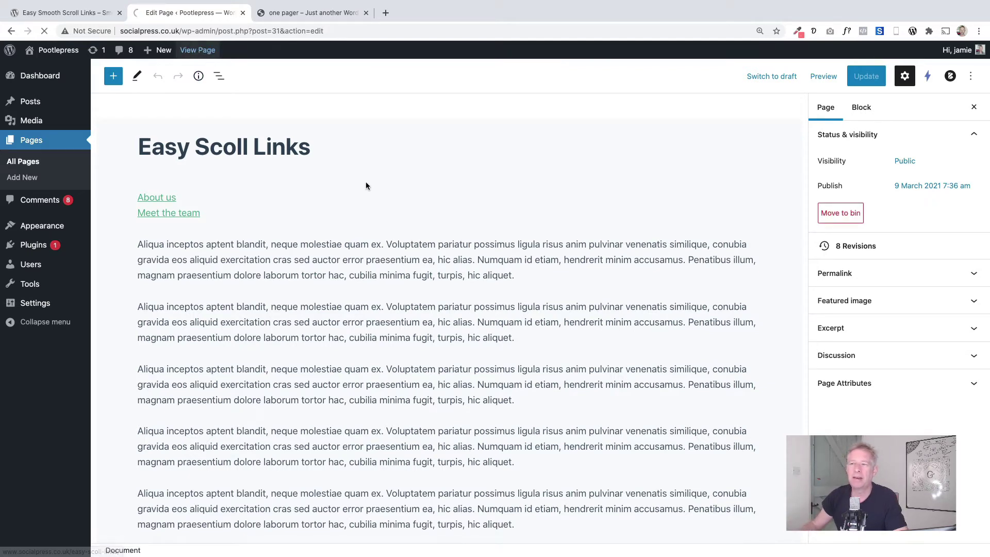
left_click(166, 241)
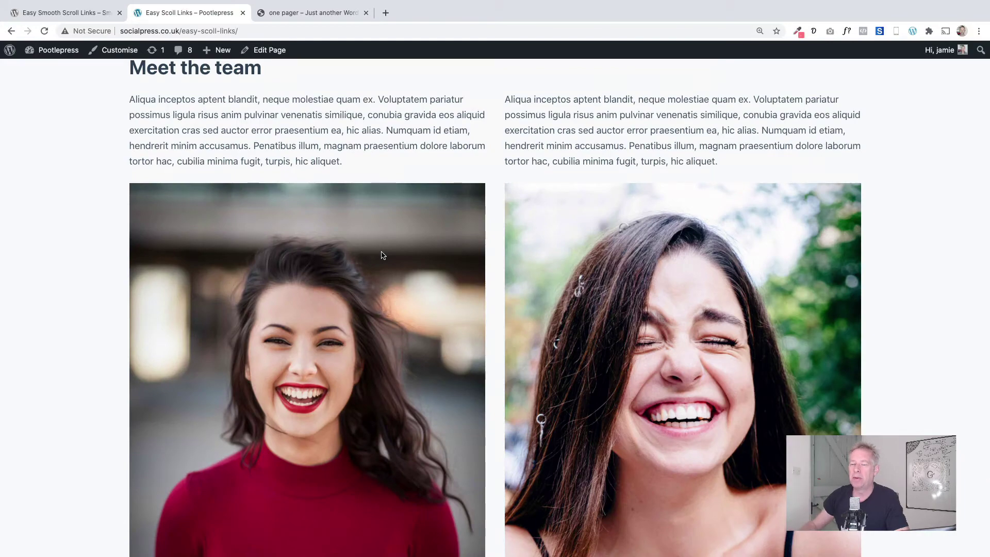
scroll(381, 256, "up", 10)
scroll(381, 256, "up", 3)
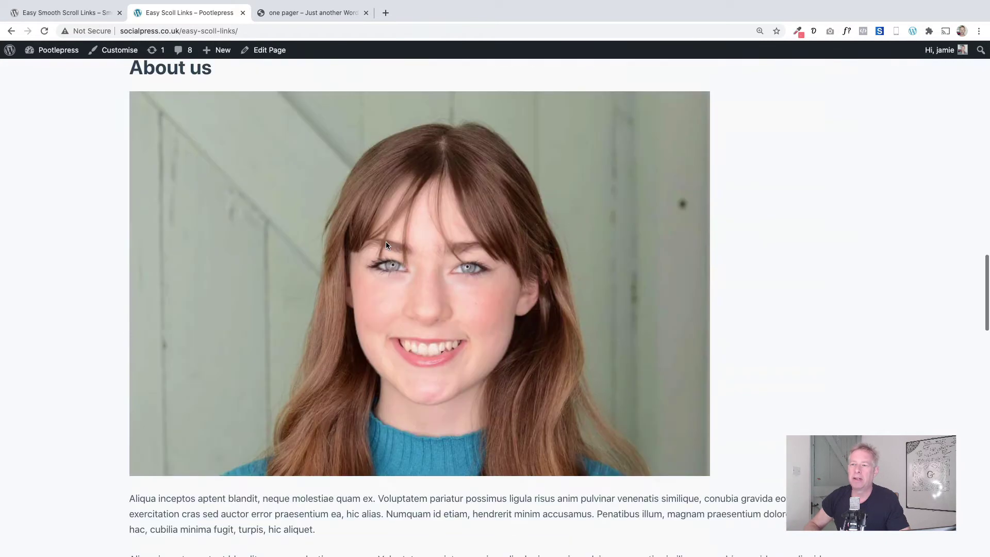
scroll(386, 245, "up", 20)
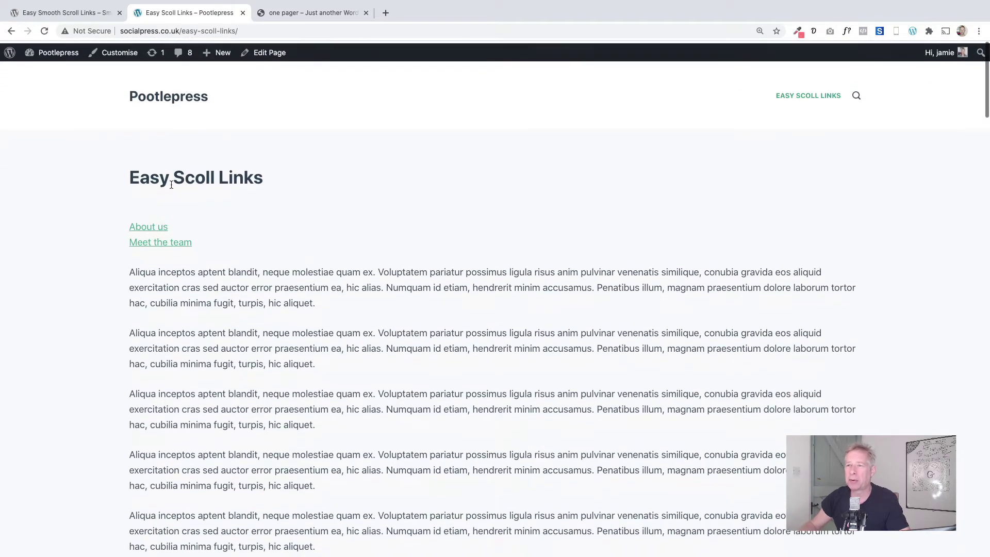
left_click(265, 51)
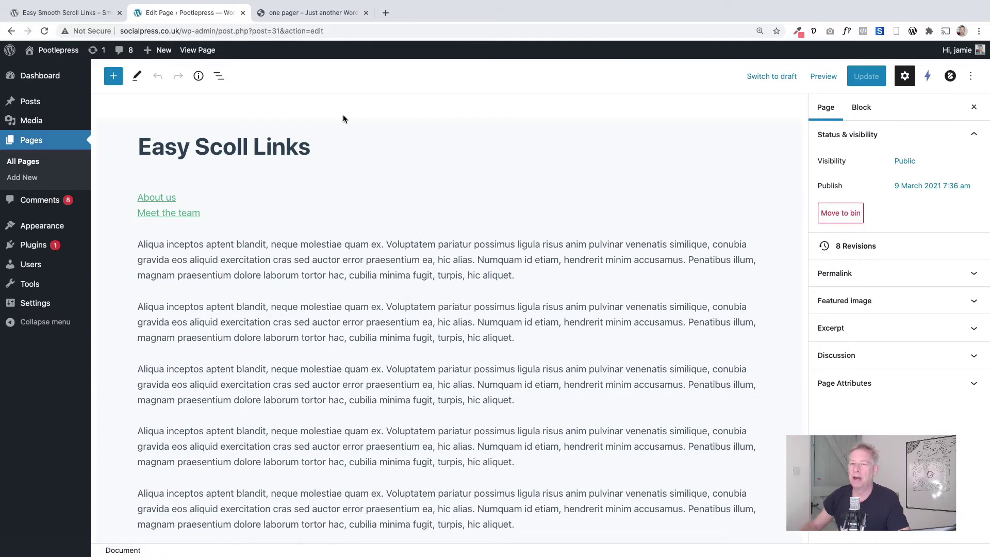
Copy placeholder text from the lorem ipsum generator
left_click(237, 214)
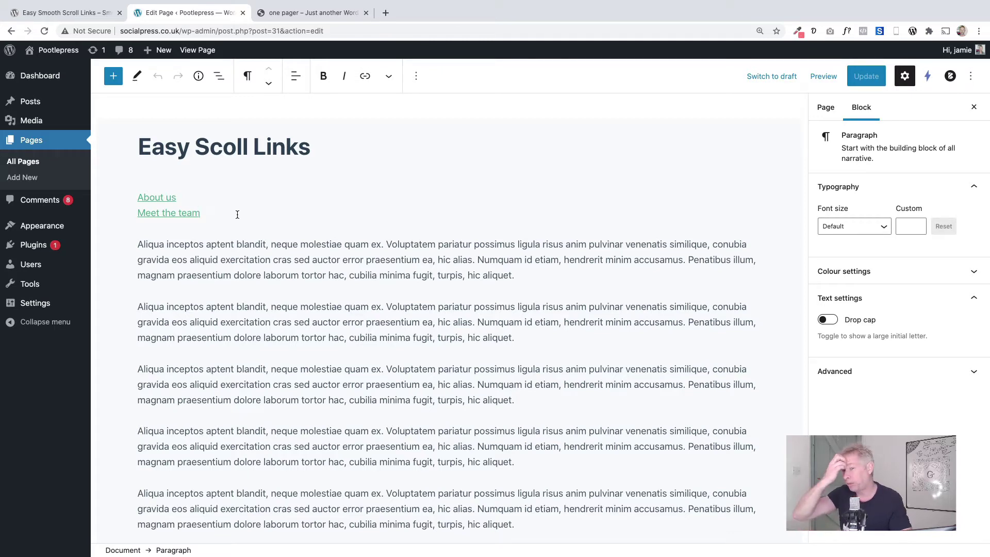
scroll(297, 310, "down", 15)
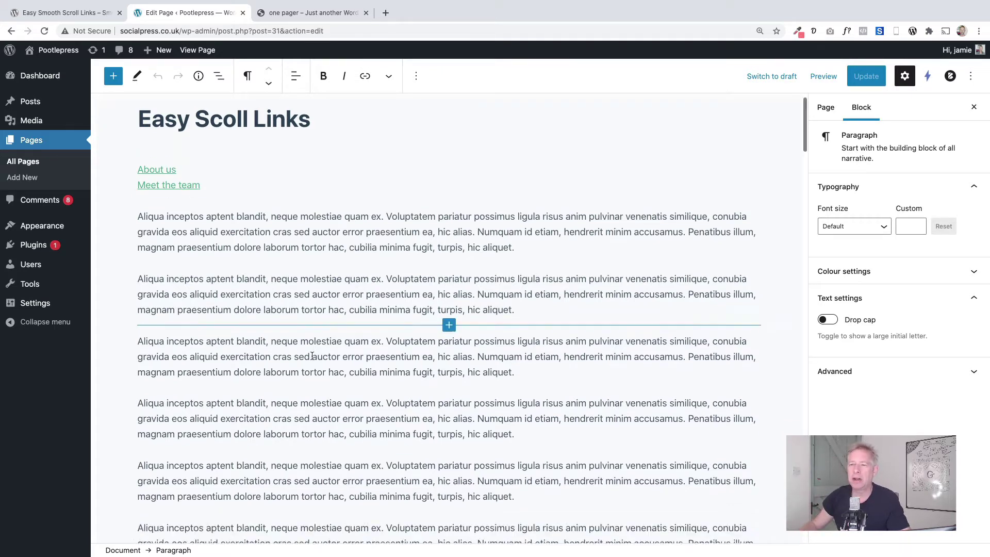
scroll(310, 360, "down", 15)
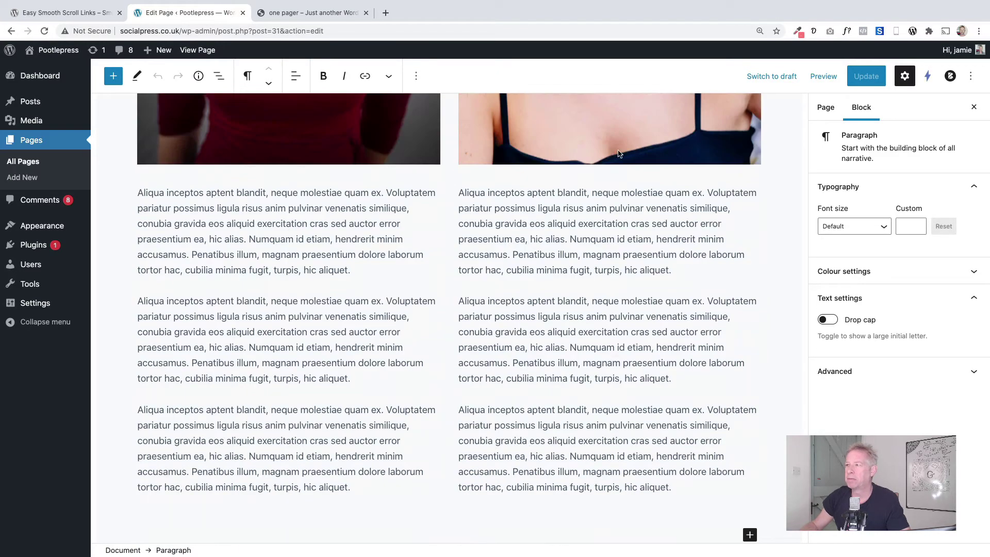
left_click(813, 31)
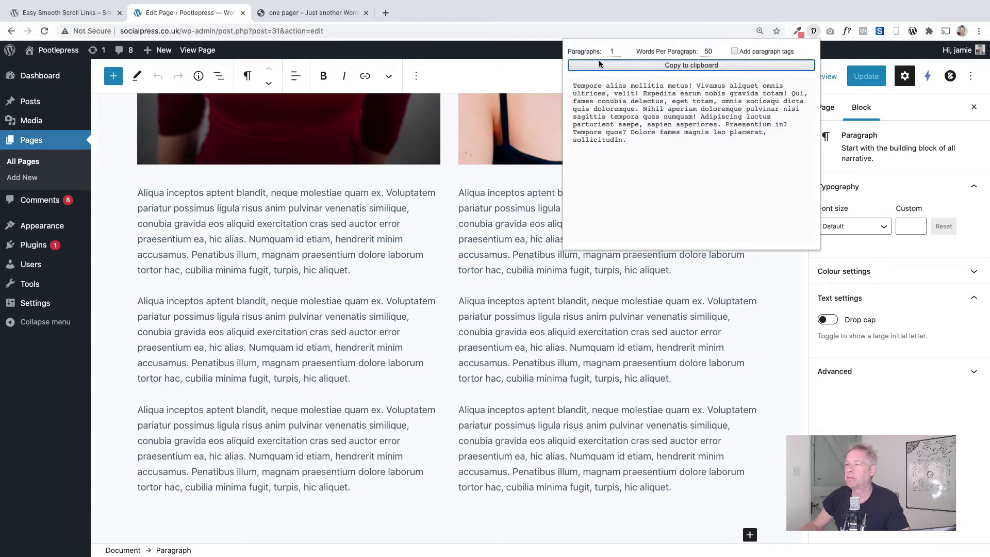
left_click(599, 63)
scroll(439, 402, "down", 4)
left_click(409, 353)
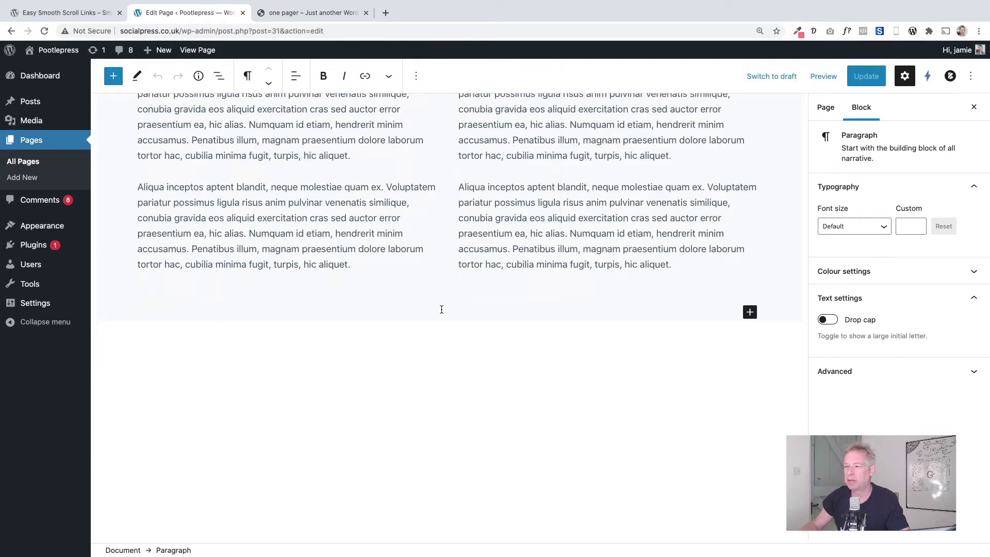
Add a Paragraph block below the columns and paste the lorem text into several paragraphs
left_click(750, 312)
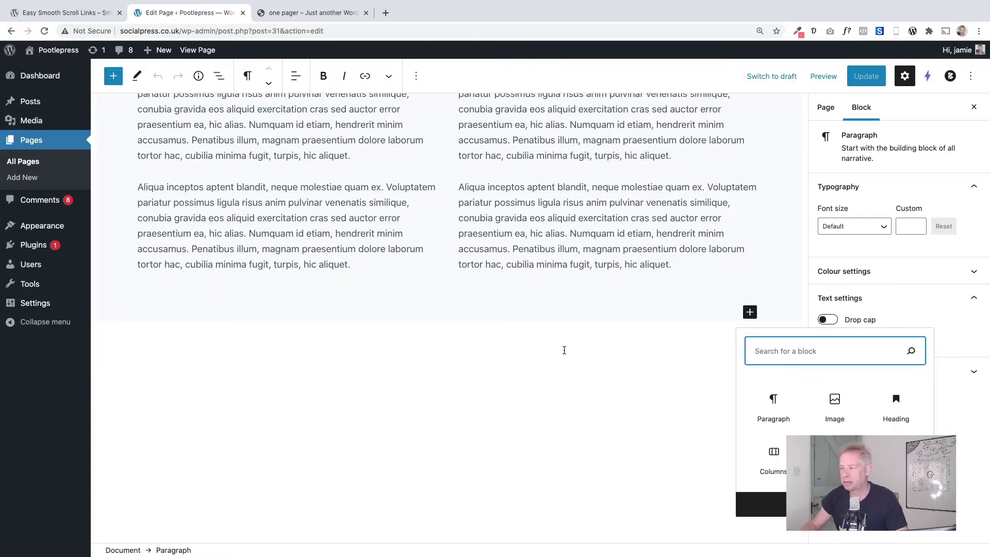
left_click(786, 412)
key("super+v")
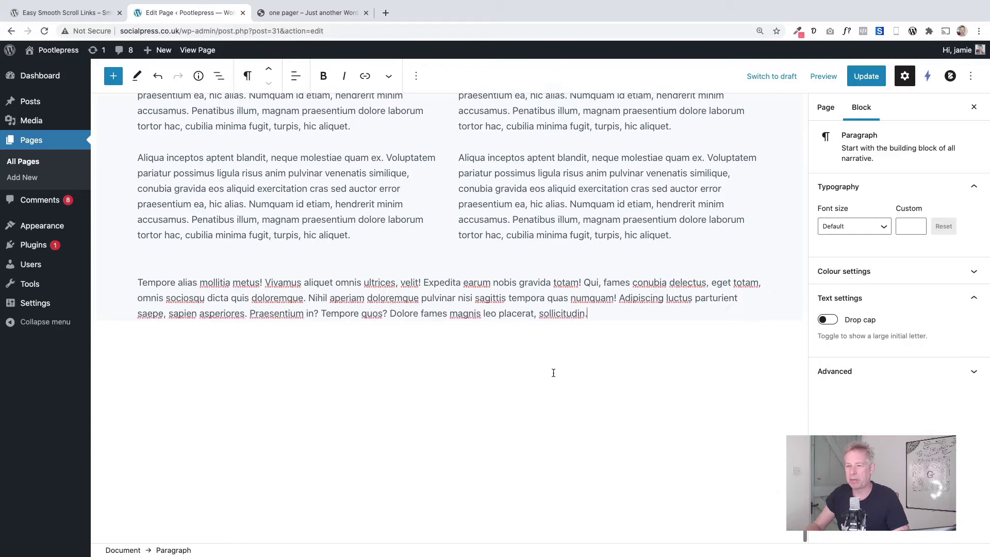
key("Return")
key("super+v")
key("super+v")
key("super+v")
key("super+v")
key("super+v")
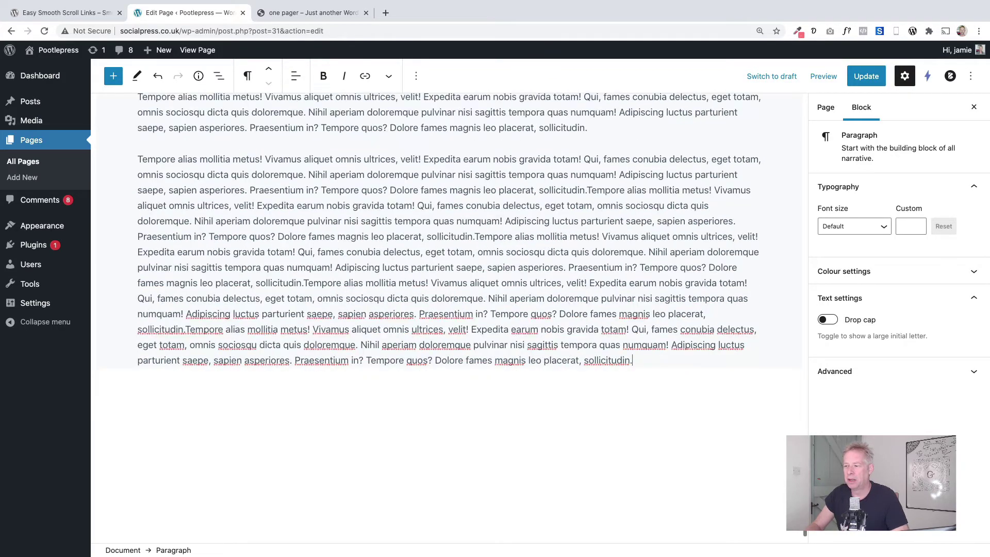
key("Return")
key("super+v")
key("super+v")
key("super+v")
key("super+v")
key("super+v")
key("Return")
key("super+v")
key("super+v")
key("super+v")
key("Return")
key("super+v")
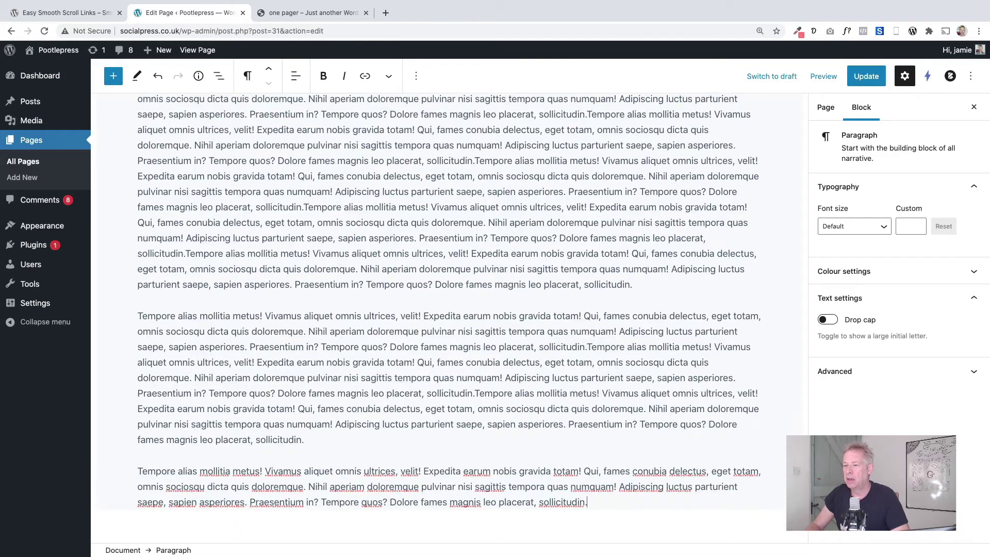
Add an H2 heading 'Our history' after the filler text
type("v")
key("Return")
type("/")
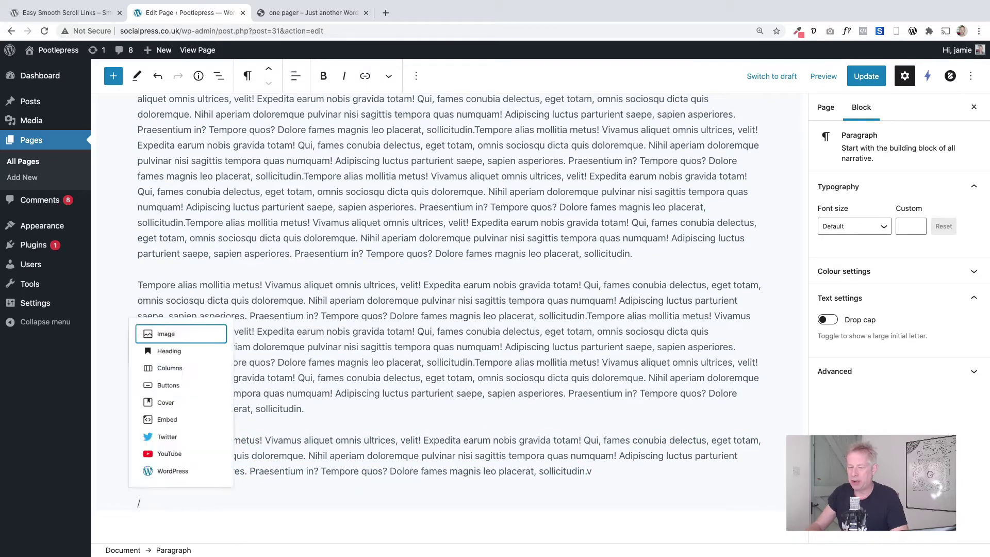
type("h")
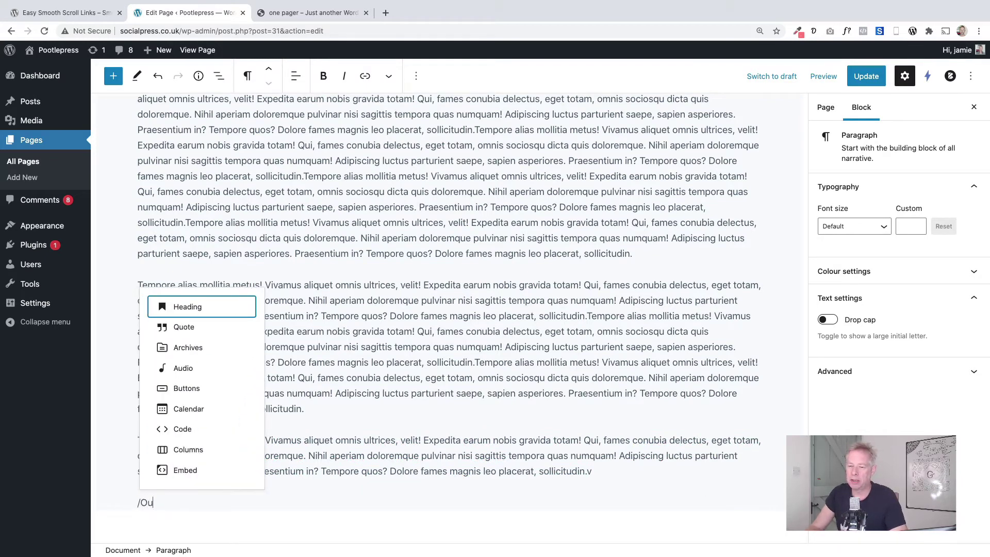
key("BackSpace")
type("he")
key("Return")
type("O")
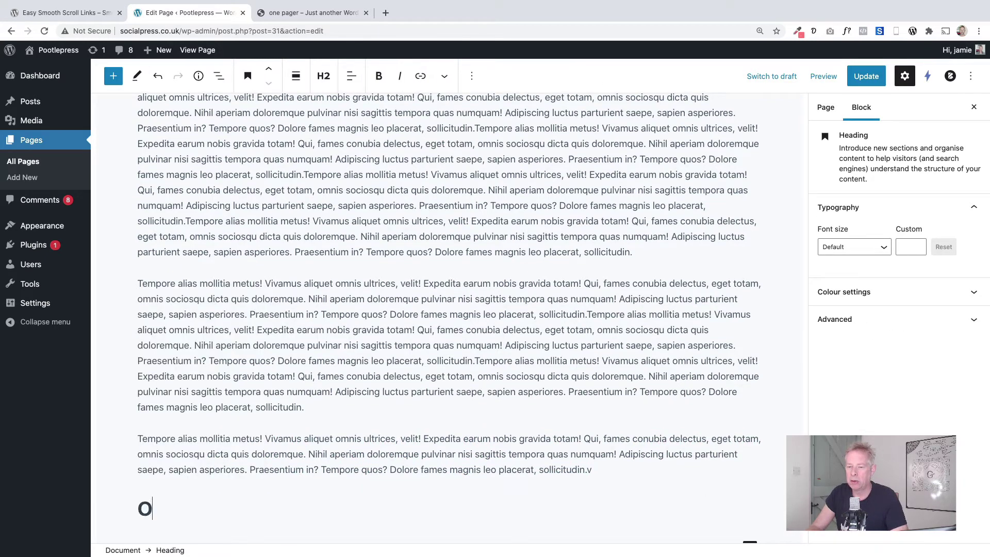
type("ur history")
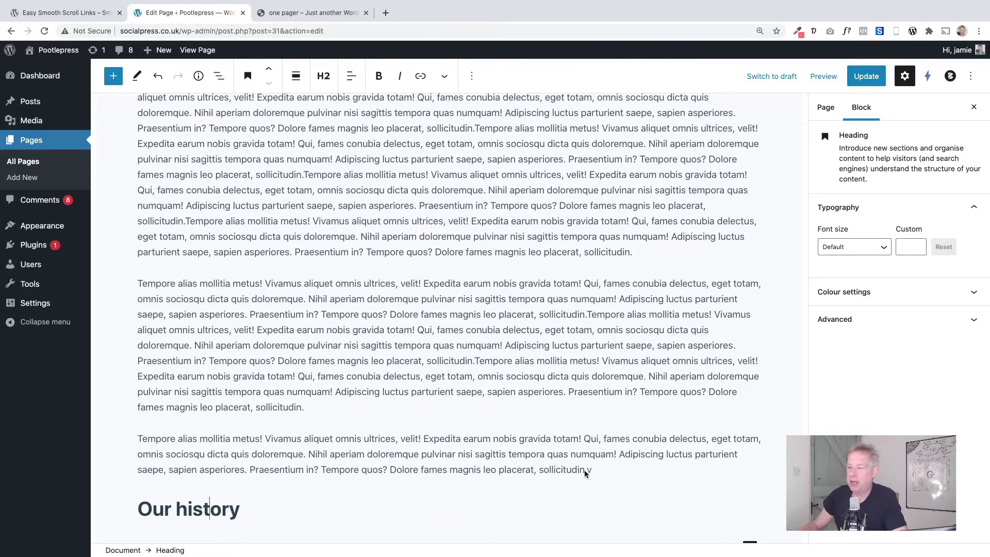
Set the Our history heading's HTML anchor to history
left_click(833, 325)
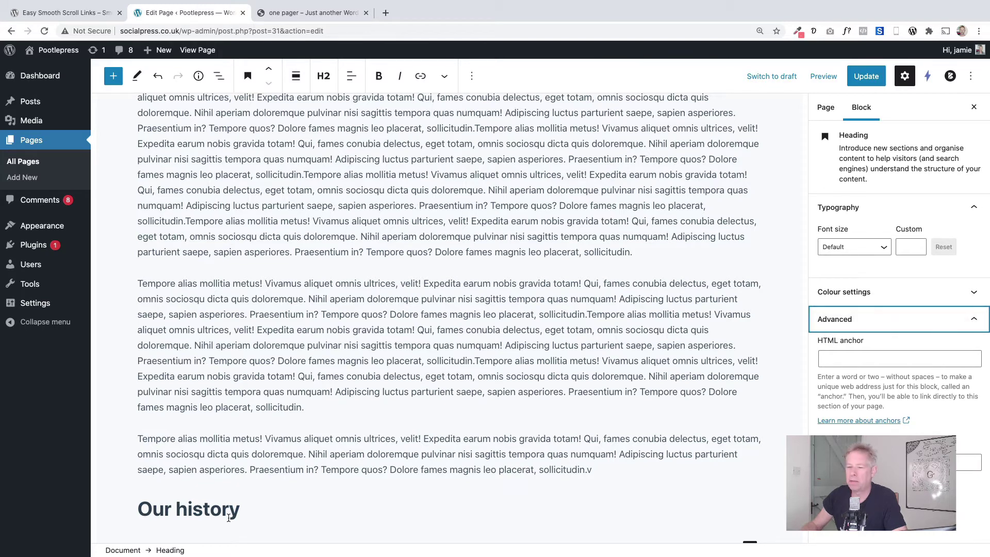
left_click(192, 508)
left_click_drag(852, 350, 812, 344)
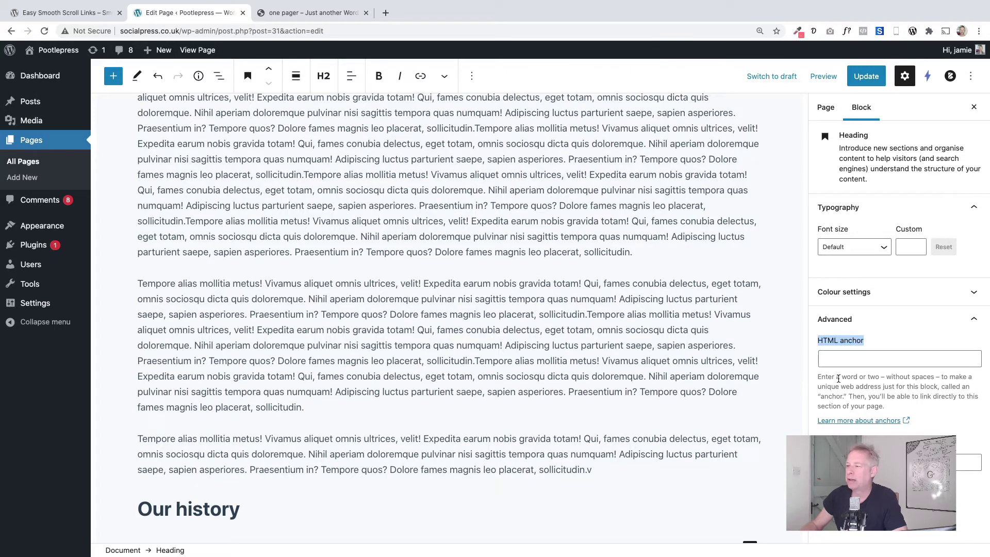
left_click(845, 359)
type("history")
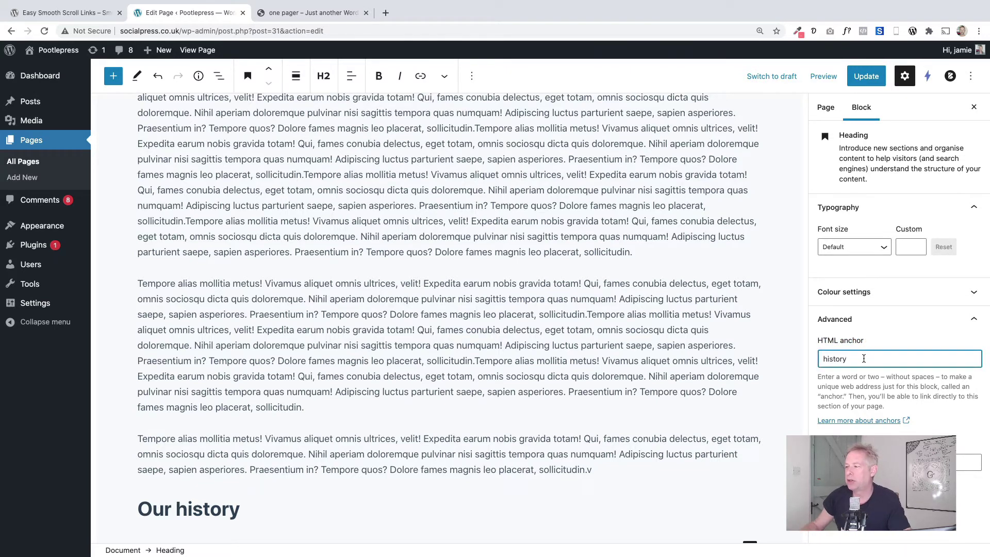
left_click_drag(851, 357, 820, 360)
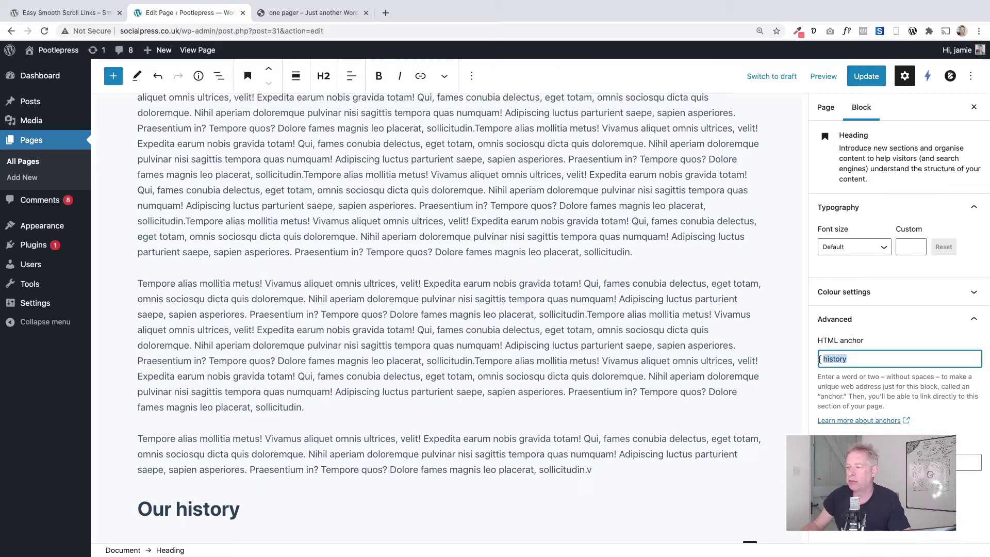
left_click(270, 504)
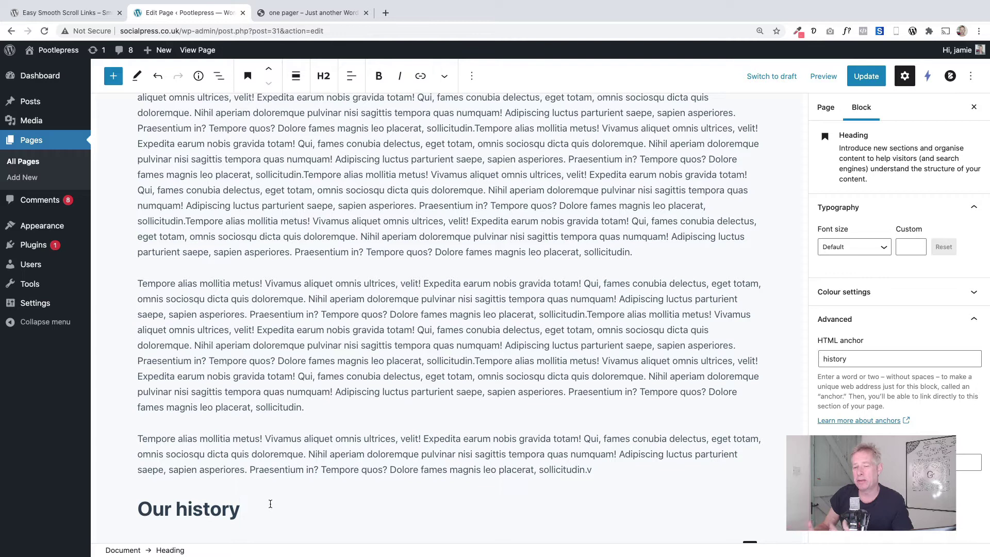
Paste more filler paragraphs below the heading and recheck its history anchor
key("Return")
key("ctrl+v")
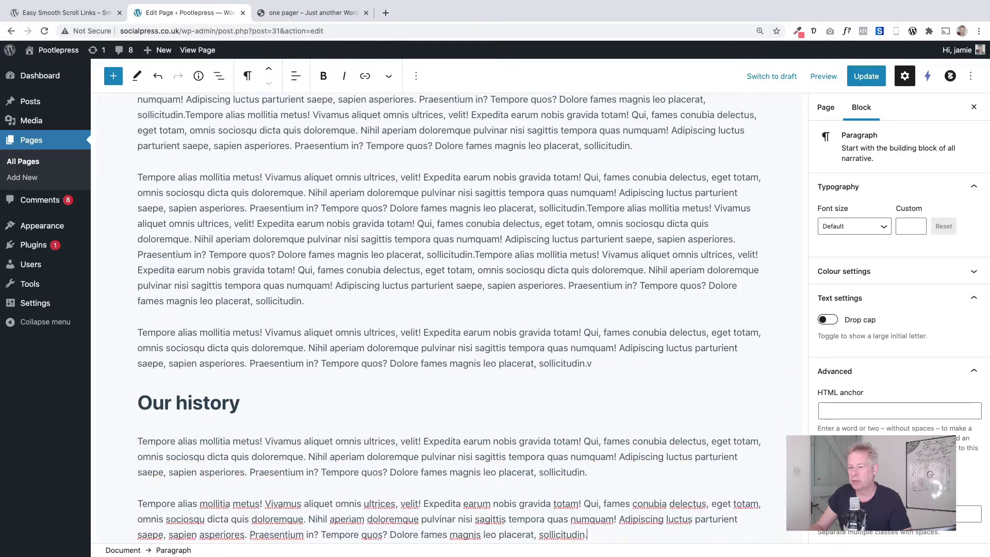
key("ctrl+v")
scroll(449, 317, "down", 7)
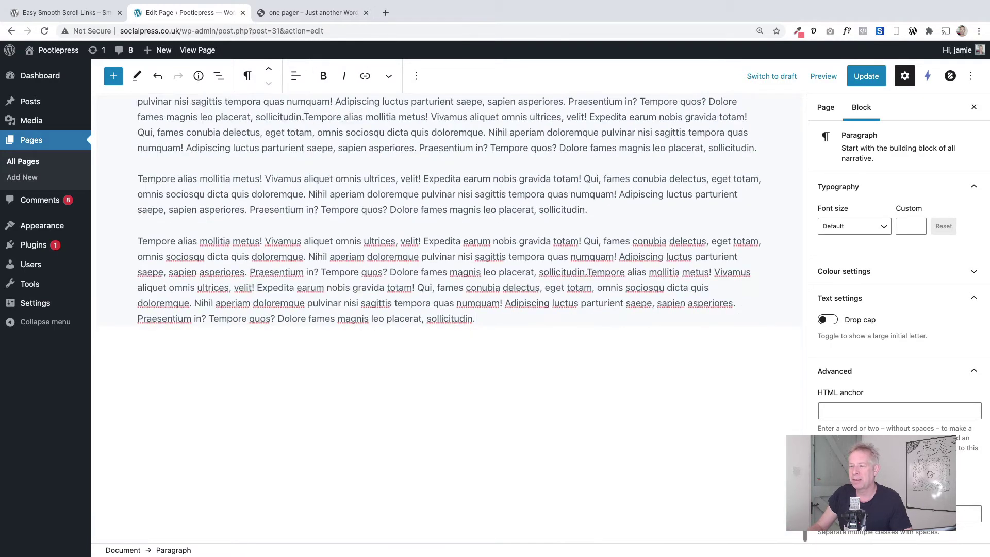
key("ctrl+v")
key("ctrl+v")
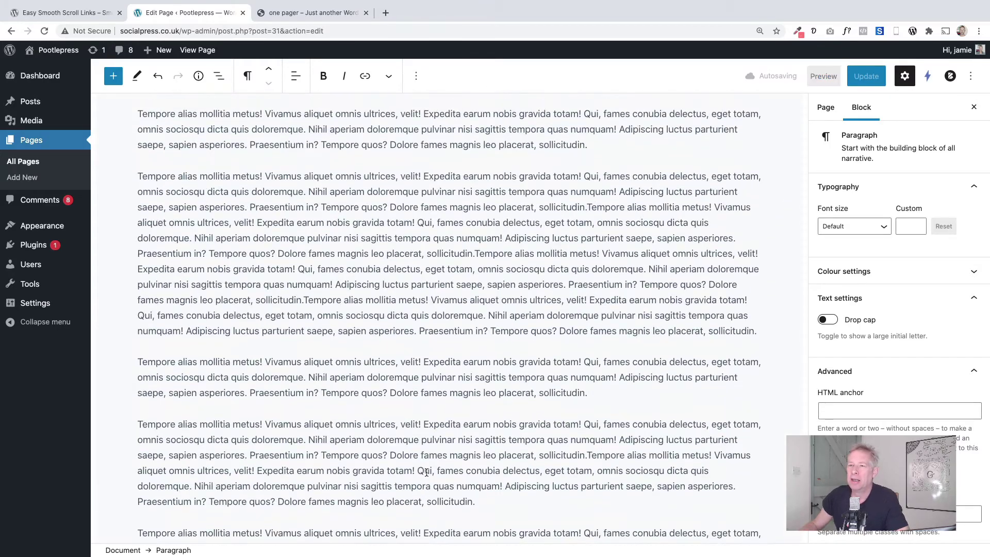
scroll(426, 472, "up", 5)
left_click(203, 396)
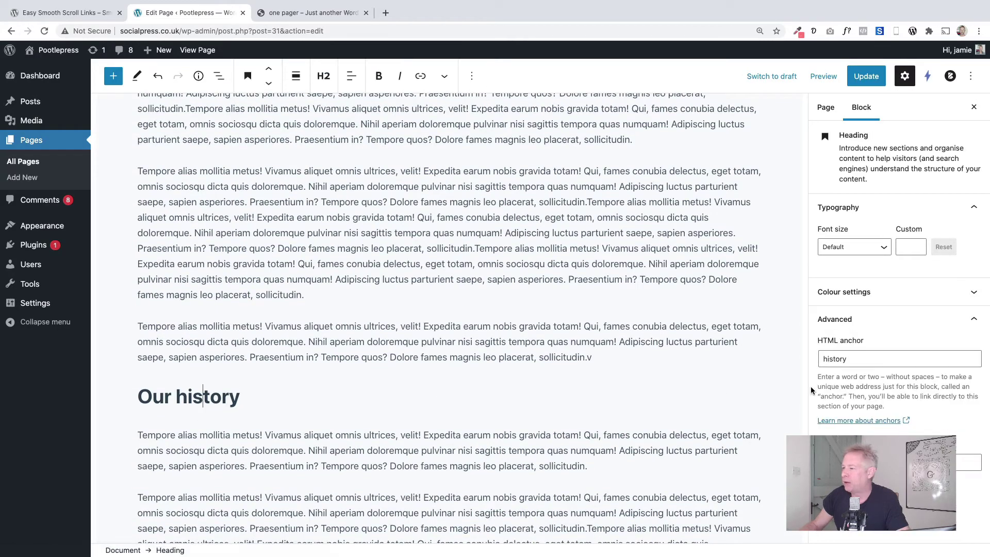
double_click(859, 364)
scroll(366, 372, "up", 15)
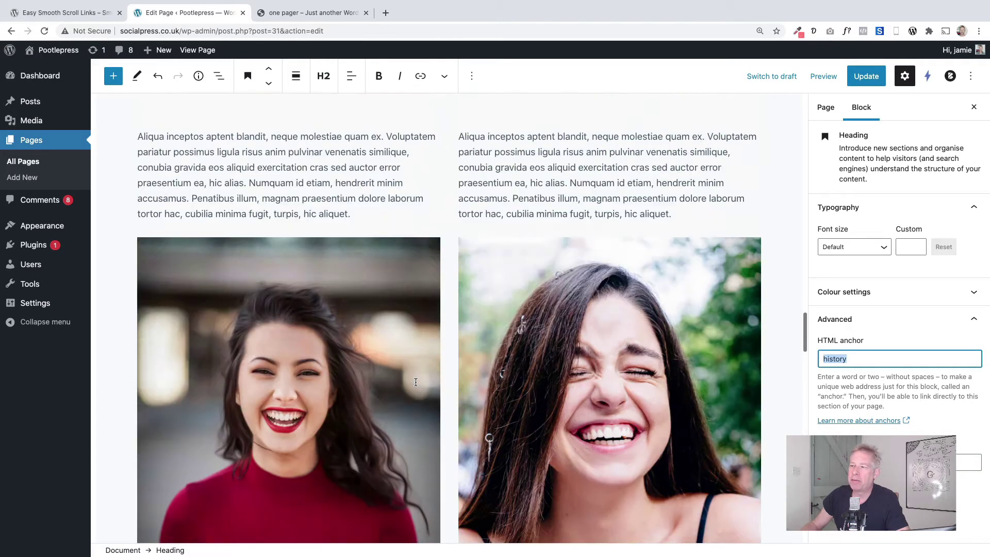
Add a new line 'Our History' under Meet the team
scroll(291, 361, "up", 10)
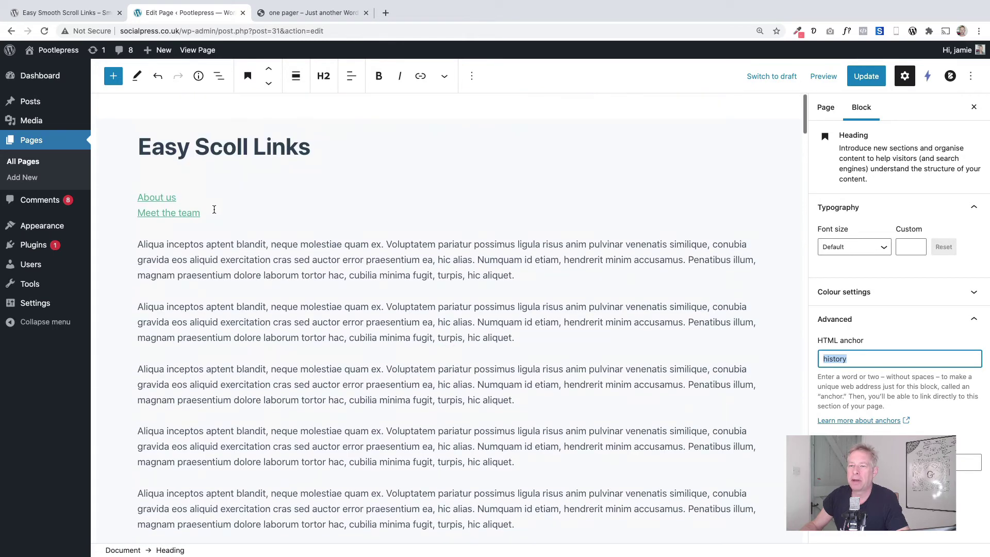
left_click(212, 215)
key("shift+Return")
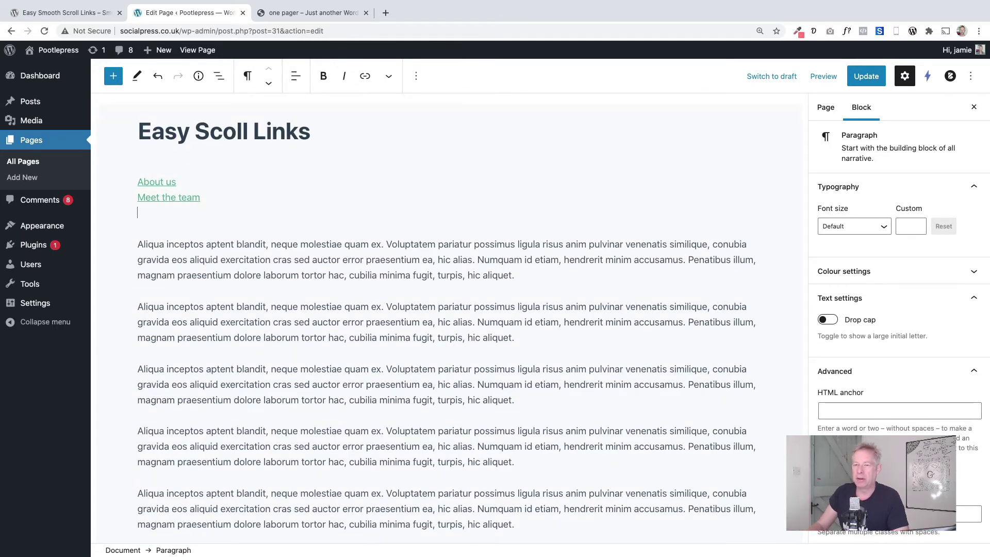
type("Oo")
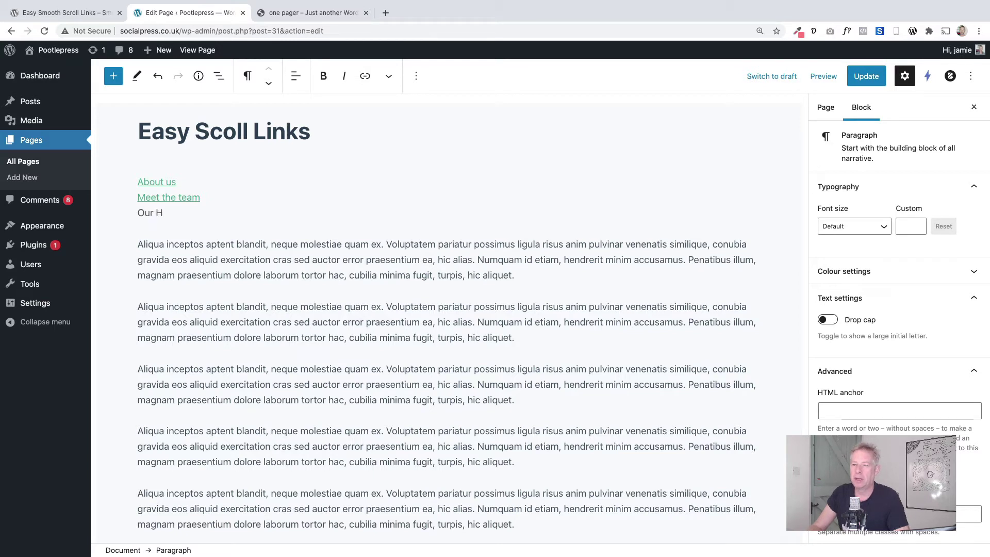
left_click_drag(188, 213, 134, 212)
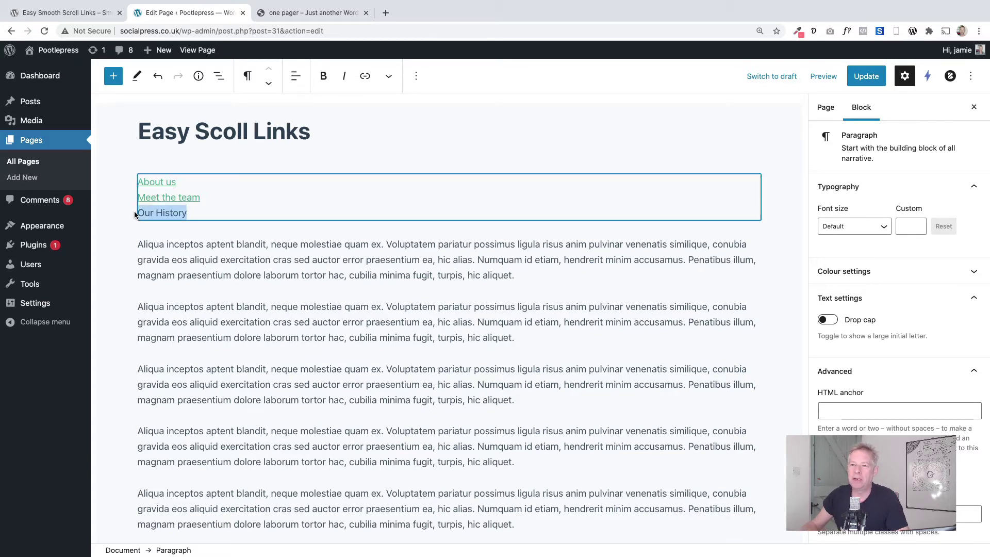
Link the Our History text to #history and update the page
left_click(365, 77)
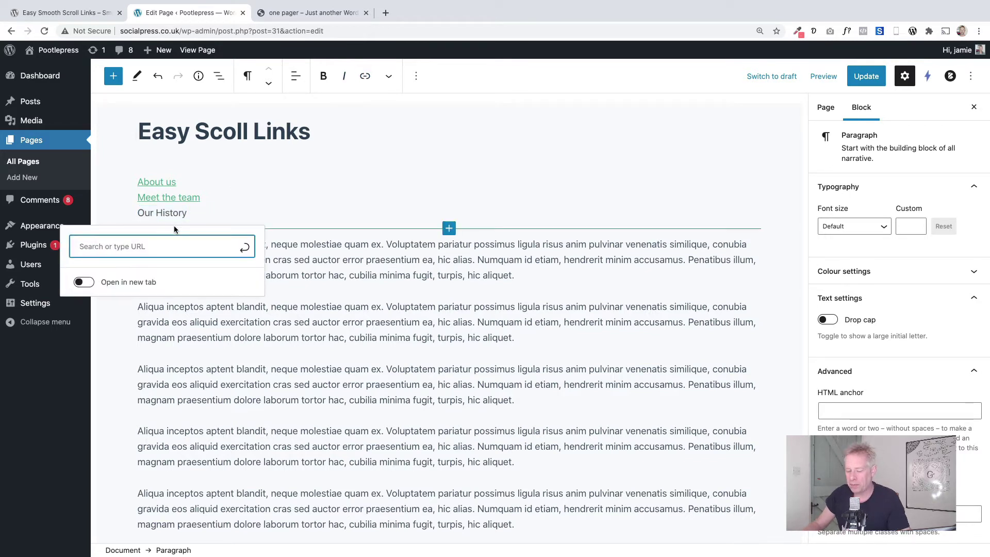
type("#hi")
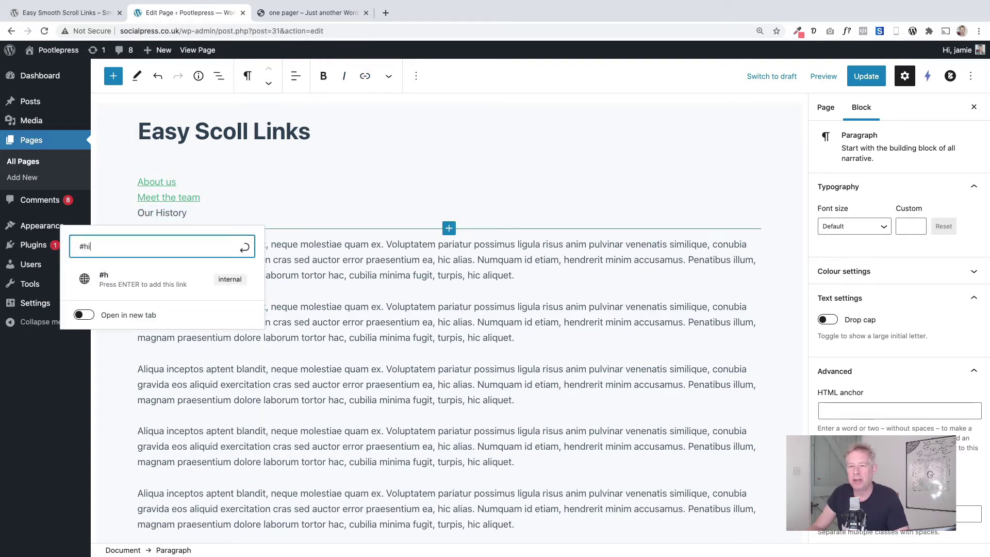
type("story")
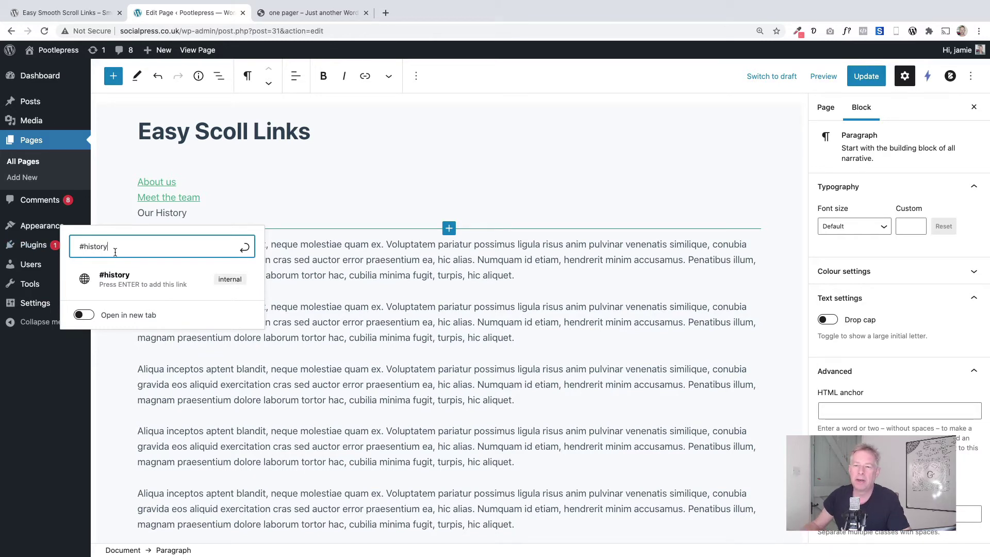
left_click_drag(115, 252, 82, 249)
left_click(250, 249)
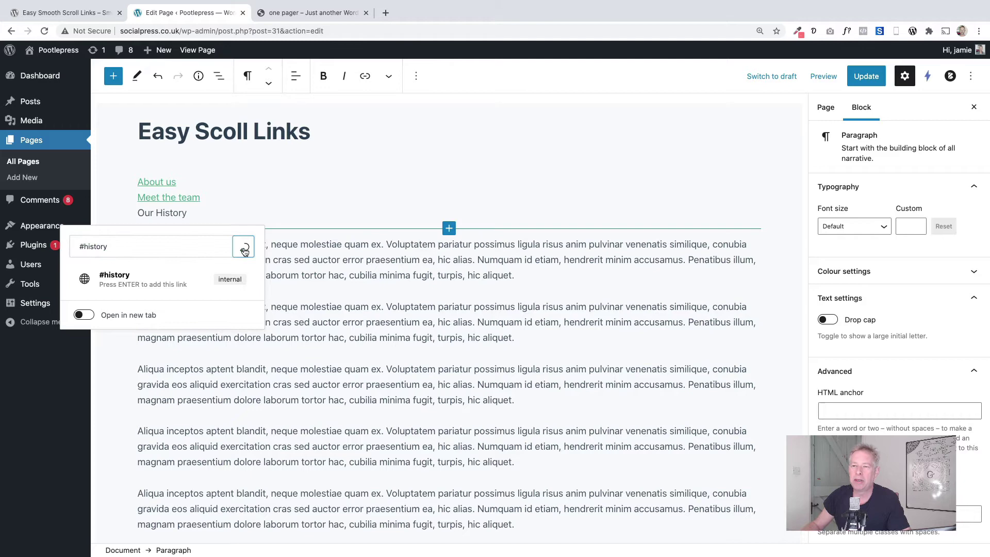
left_click(867, 76)
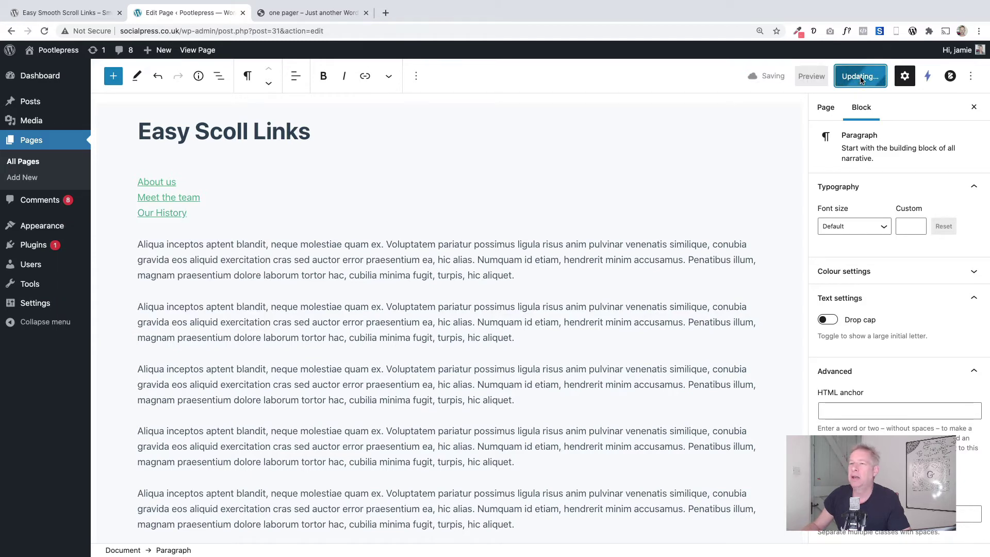
View the published page and test that Our History scrolls smoothly to its section
left_click(196, 50)
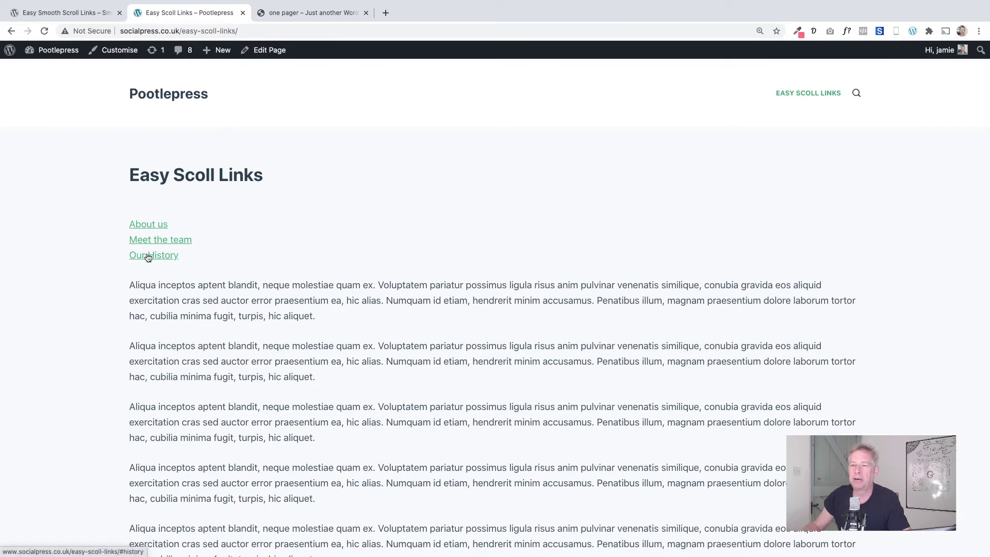
left_click(147, 255)
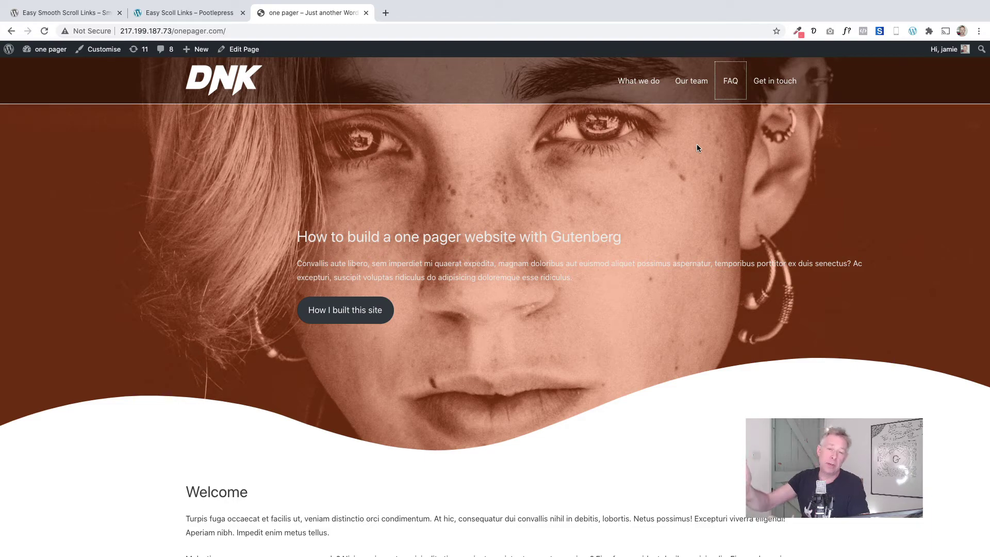
left_click(720, 89)
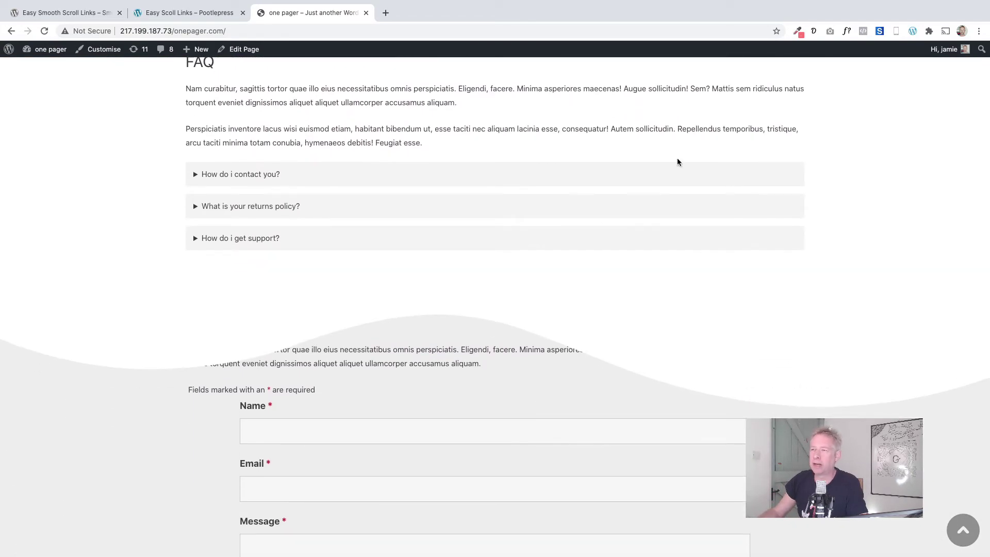
scroll(590, 248, "up", 10)
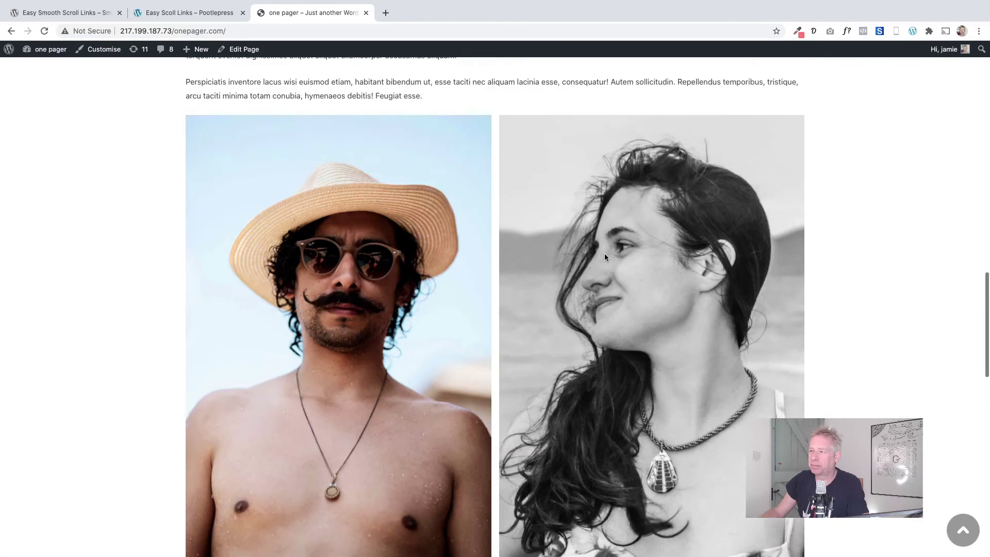
scroll(605, 253, "up", 15)
scroll(698, 219, "down", 12)
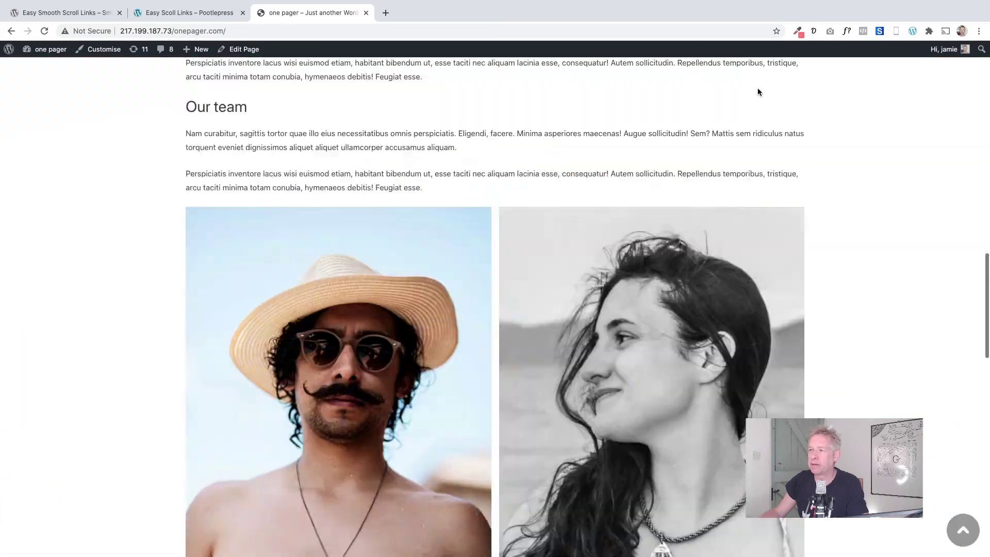
scroll(464, 230, "down", 15)
scroll(464, 230, "up", 10)
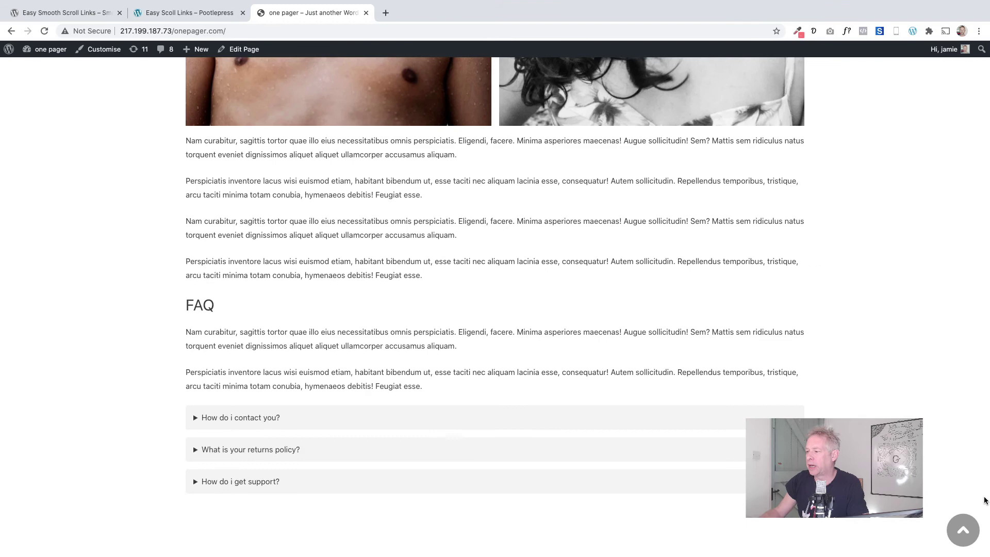
left_click(964, 529)
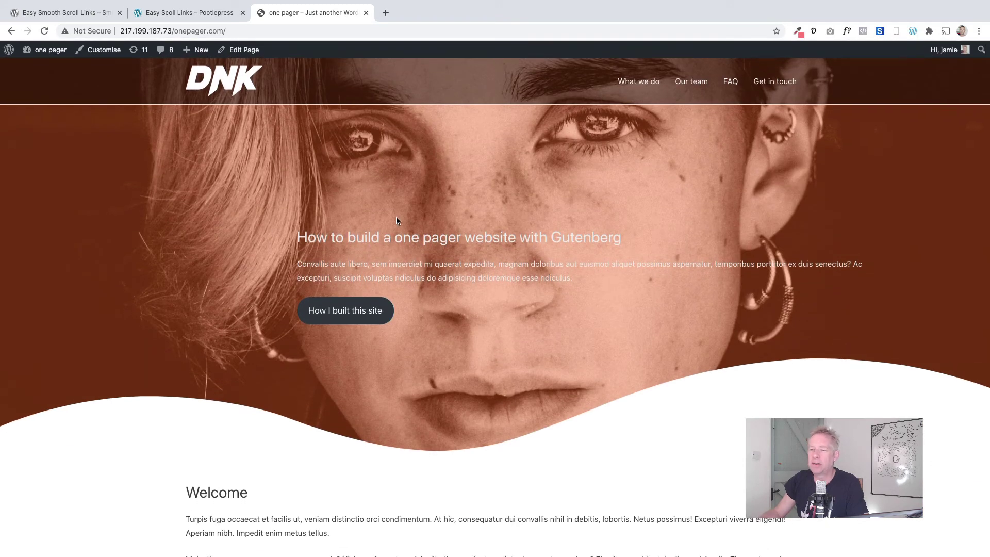
Edit the one pager page and check the FAQ heading's HTML anchor, faq
left_click(242, 49)
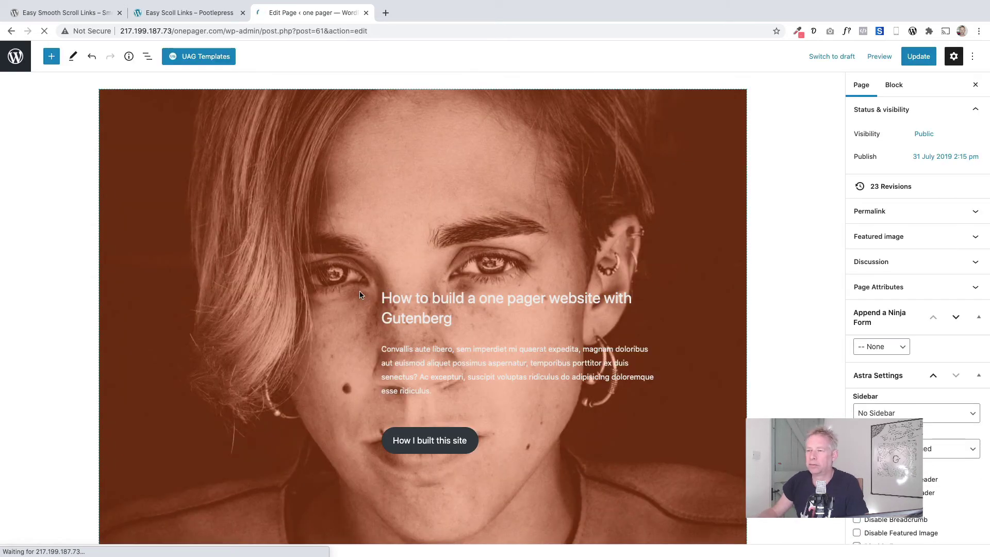
scroll(360, 295, "down", 20)
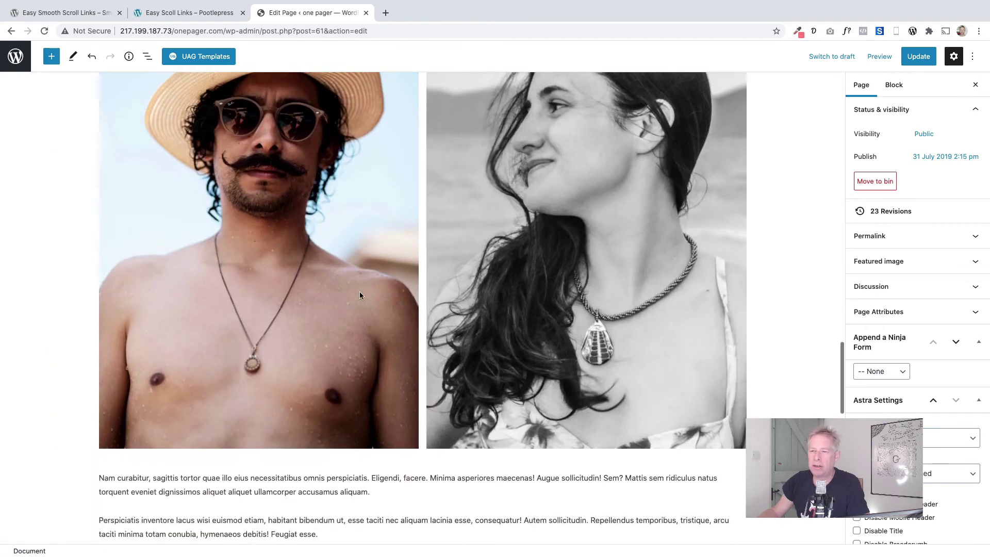
scroll(360, 295, "down", 8)
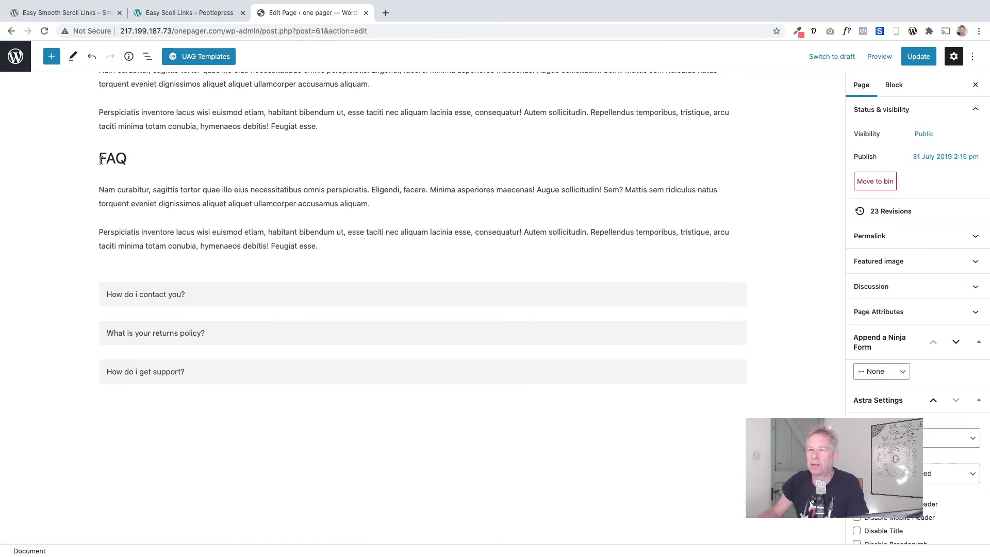
left_click(94, 162)
left_click(899, 288)
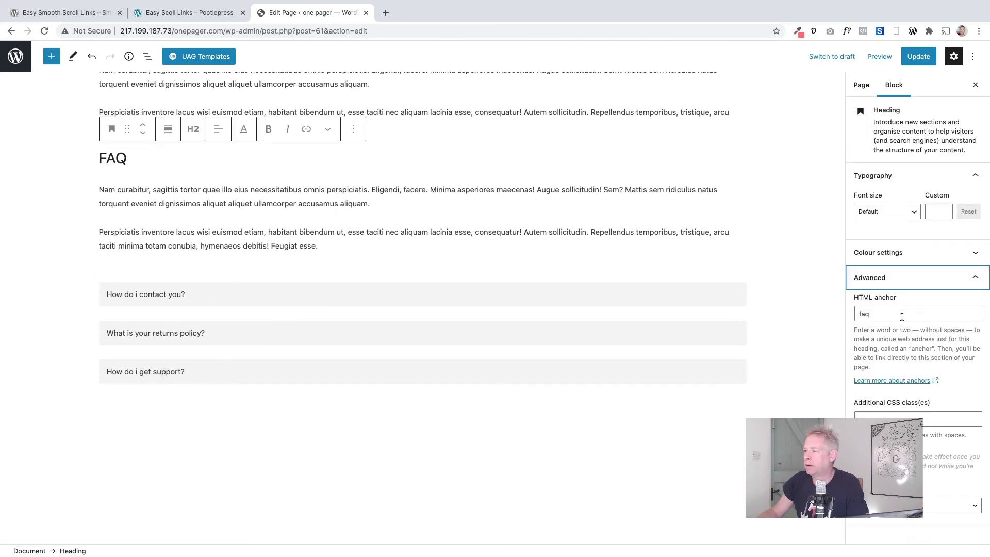
double_click(864, 314)
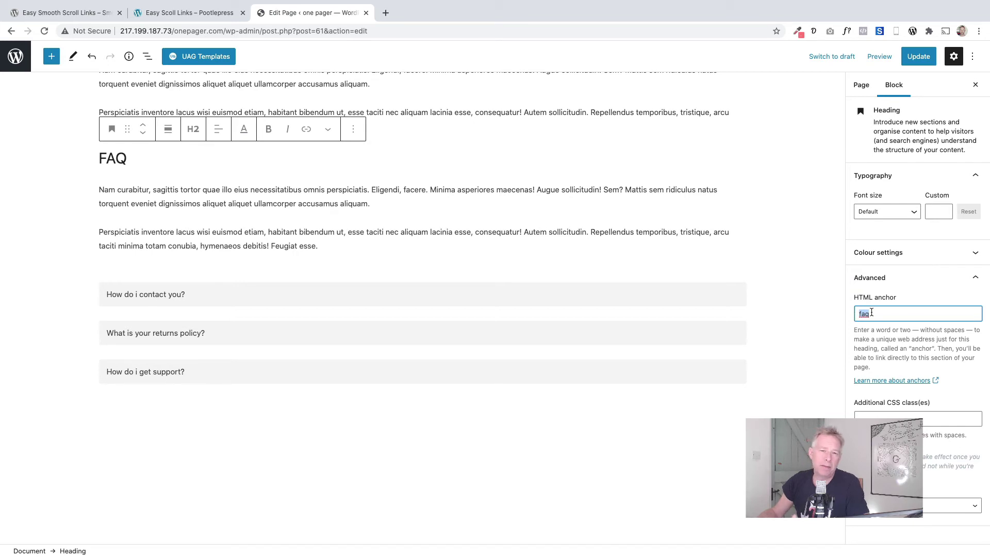
Turn off Fullscreen mode in the editor options to show the admin menu
scroll(778, 311, "up", 1)
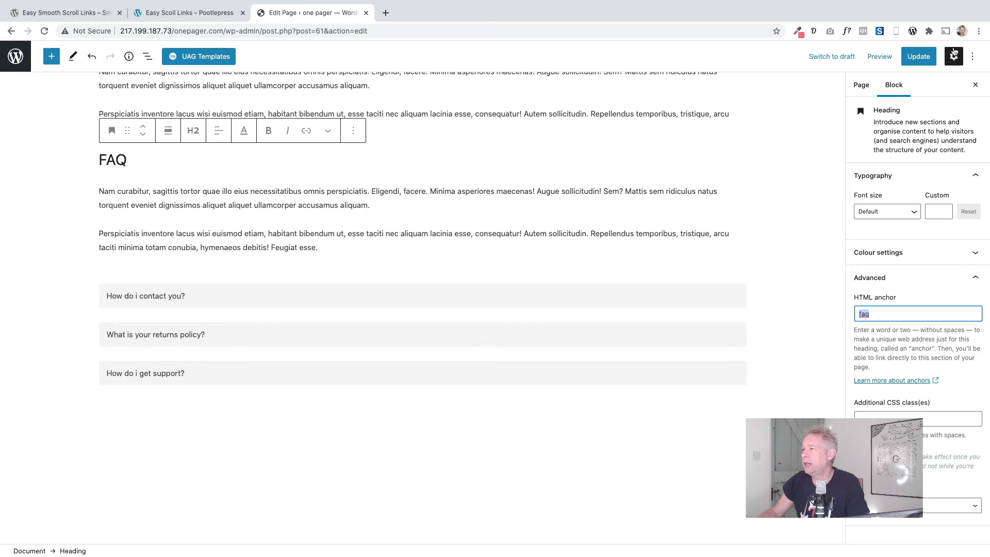
left_click(973, 56)
left_click(889, 173)
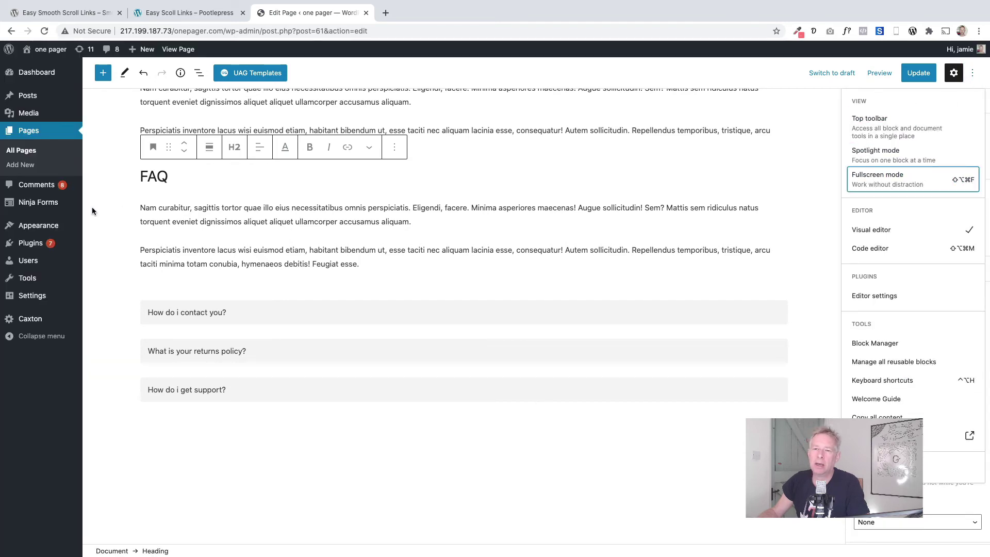
Leave the editor for Appearance > Menus and show the Custom Links panel
mouse_move(88, 237)
left_click(100, 271)
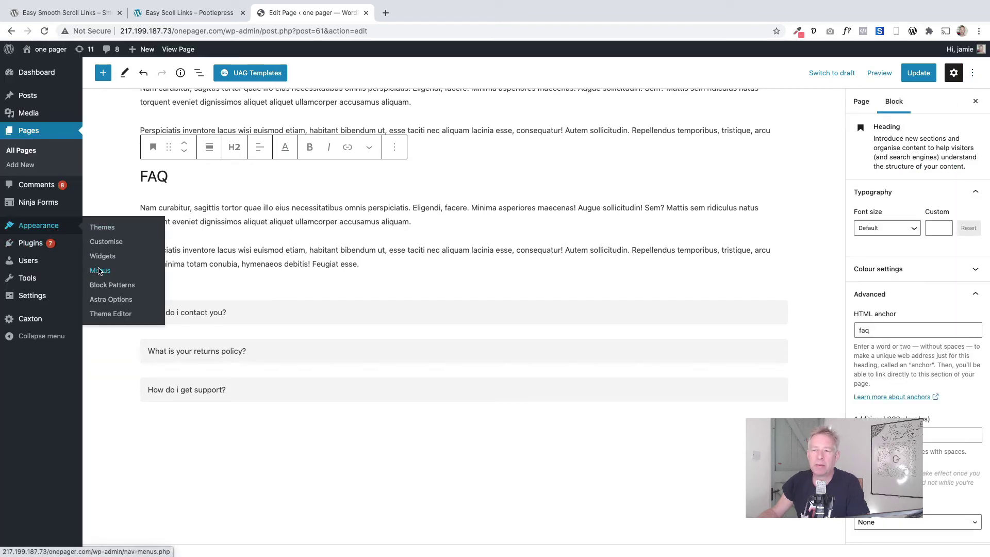
left_click(572, 183)
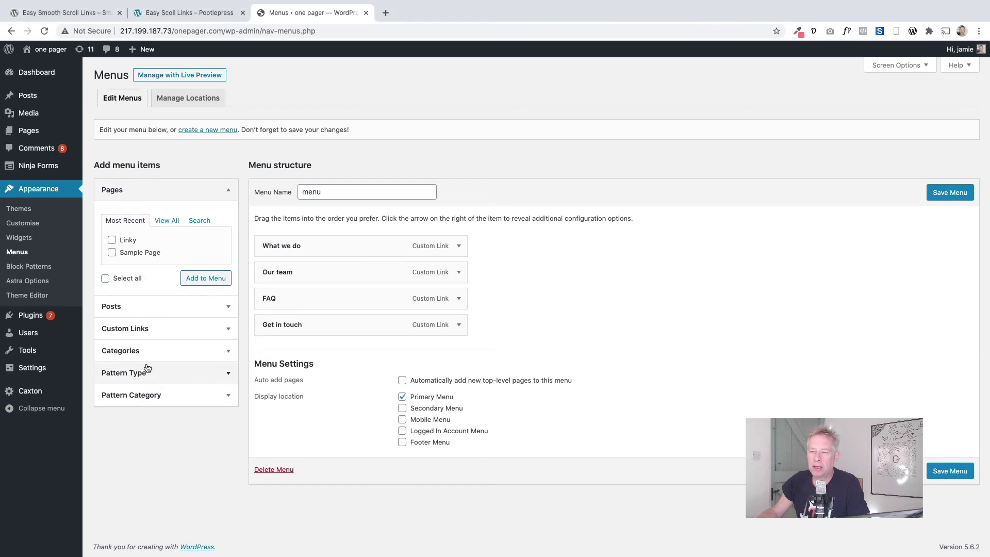
left_click(145, 332)
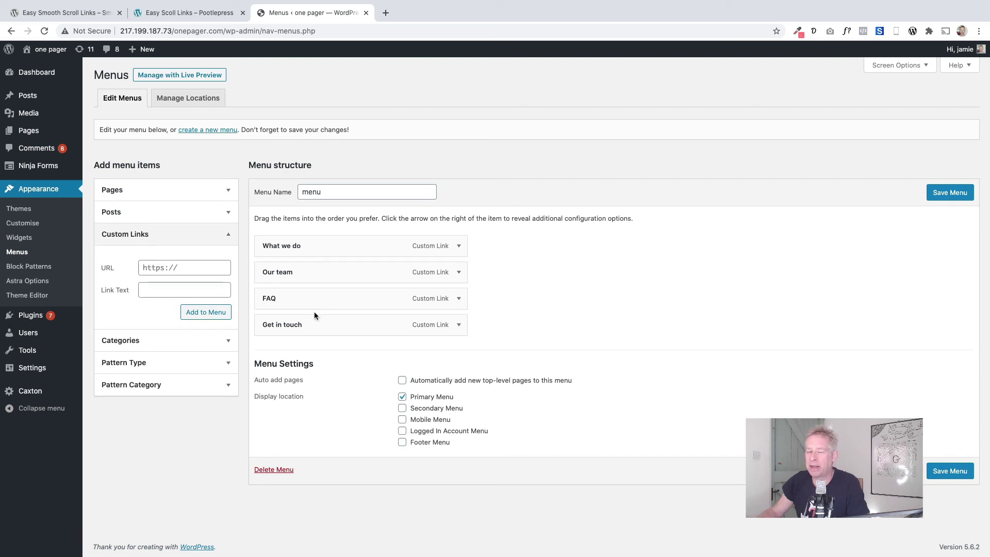
Verify the FAQ menu item's URL #faq and label FAQ, then save the menu
left_click(464, 300)
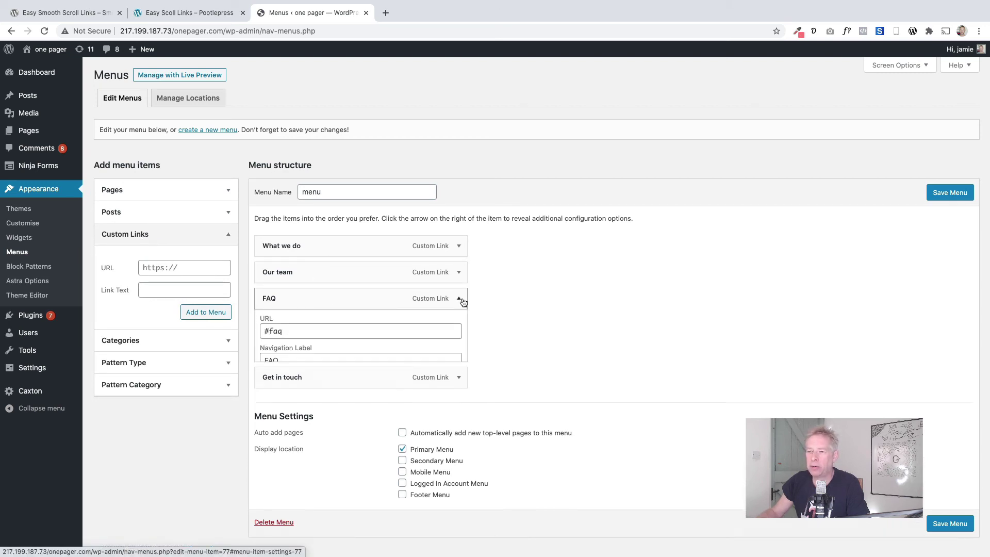
double_click(303, 332)
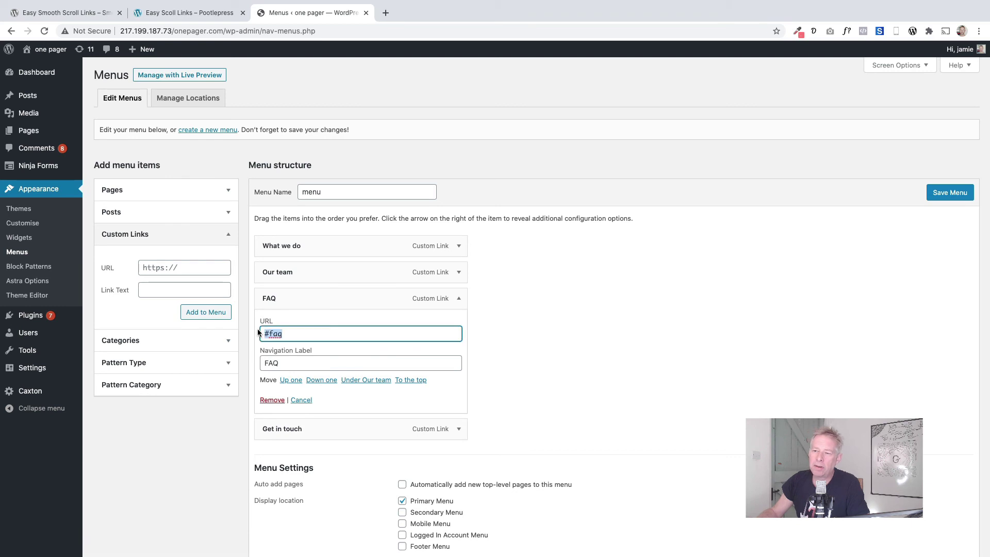
left_click(316, 329)
left_click_drag(264, 333, 263, 336)
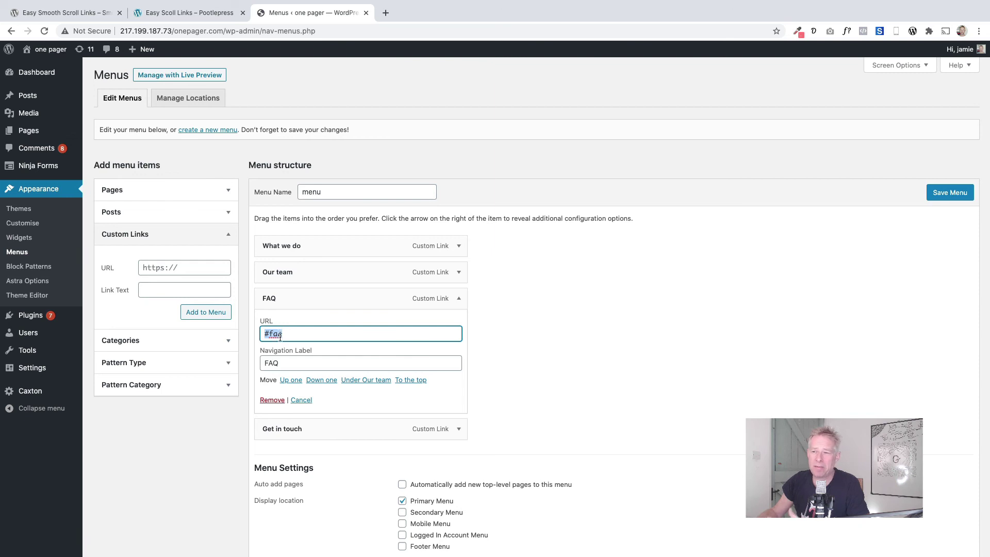
left_click_drag(295, 364, 261, 363)
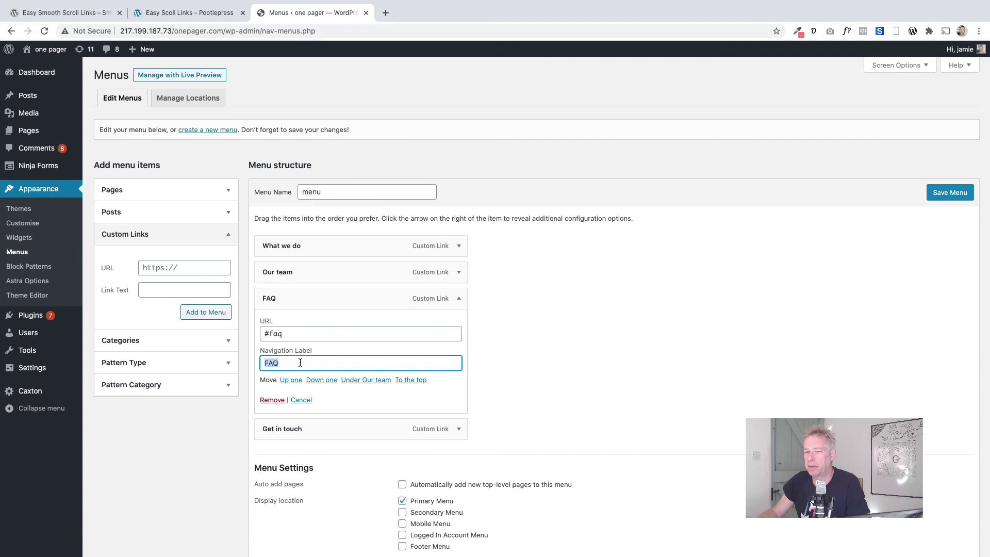
double_click(263, 363)
left_click(950, 192)
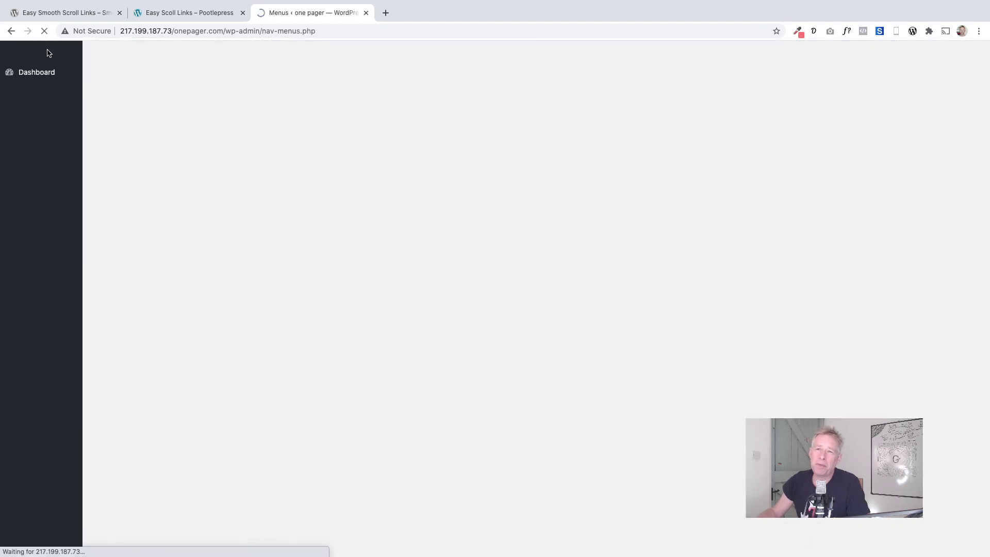
Check that the one-pager's FAQ menu link scrolls smoothly, then follow Our History on the Easy Scoll Links page
left_click(49, 50)
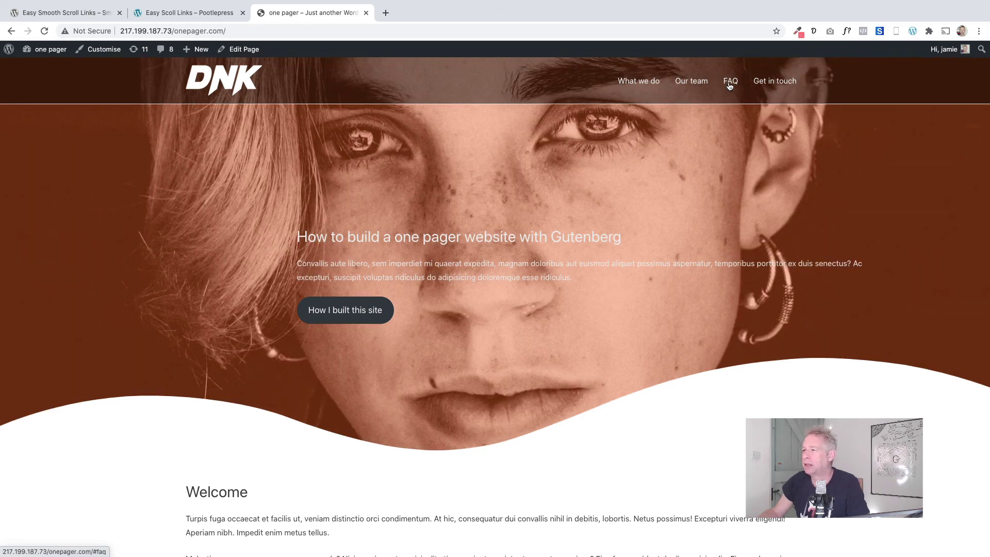
left_click(730, 82)
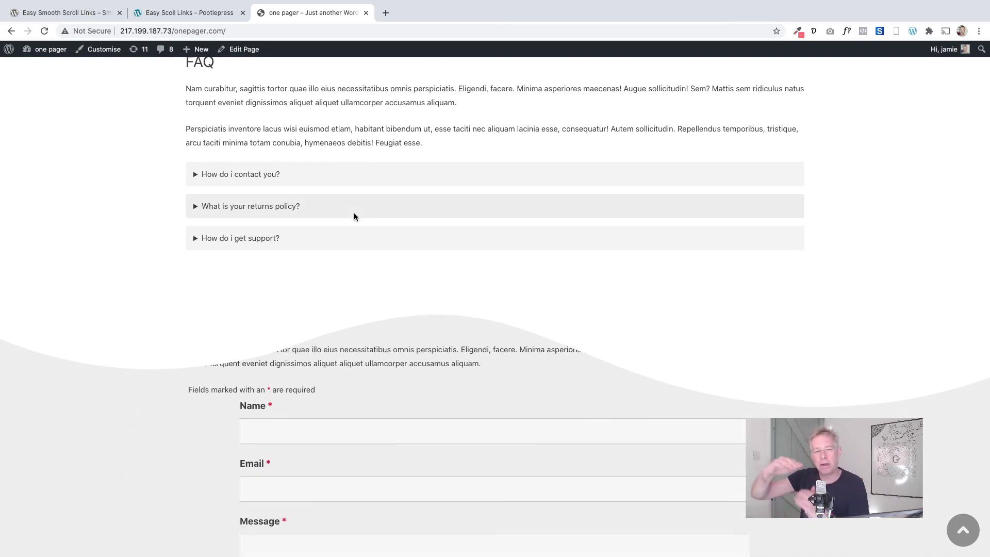
left_click(185, 13)
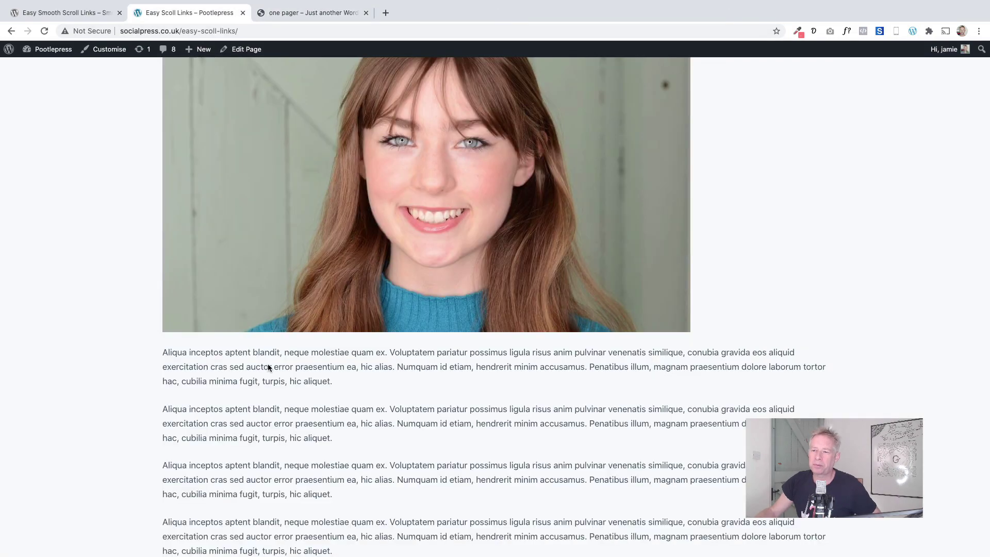
scroll(267, 363, "up", 10)
scroll(284, 379, "up", 5)
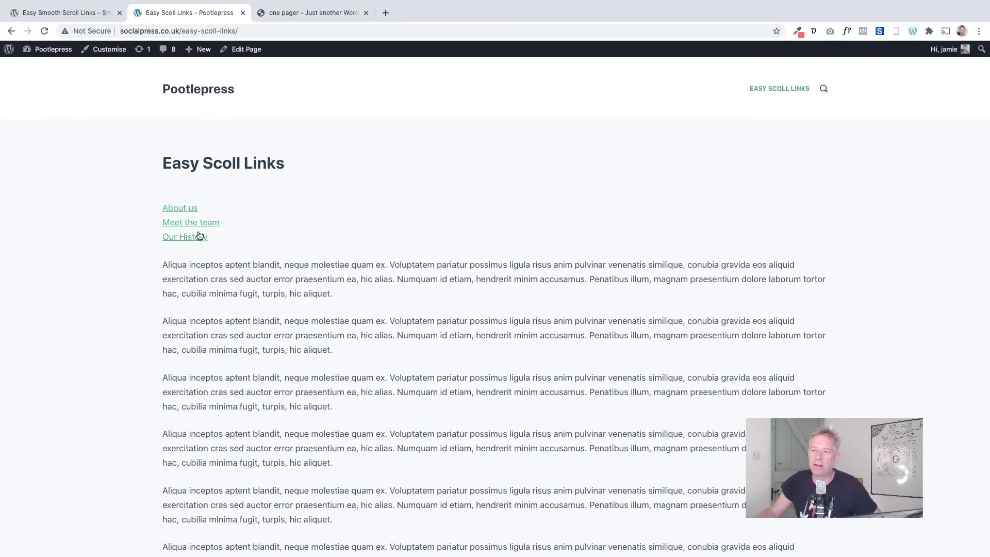
left_click(201, 234)
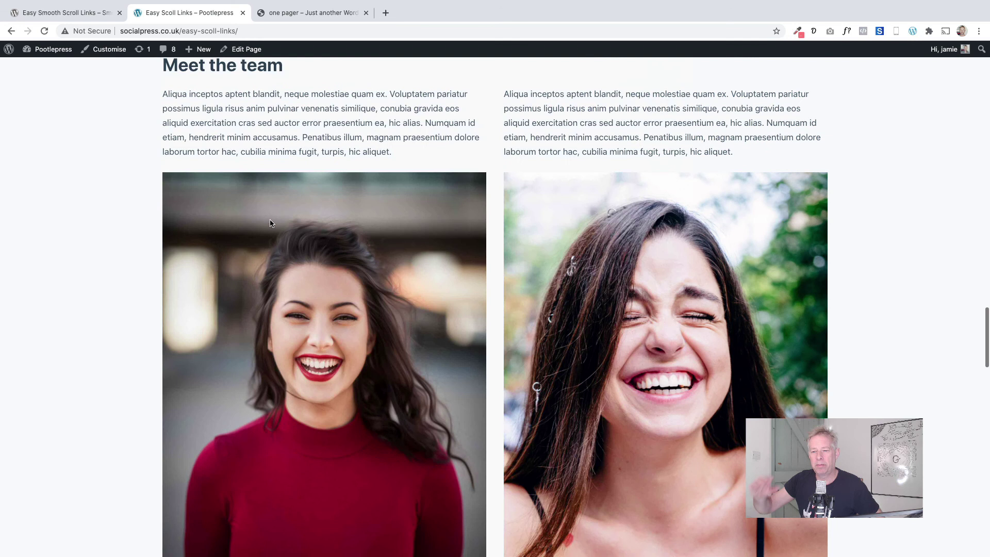